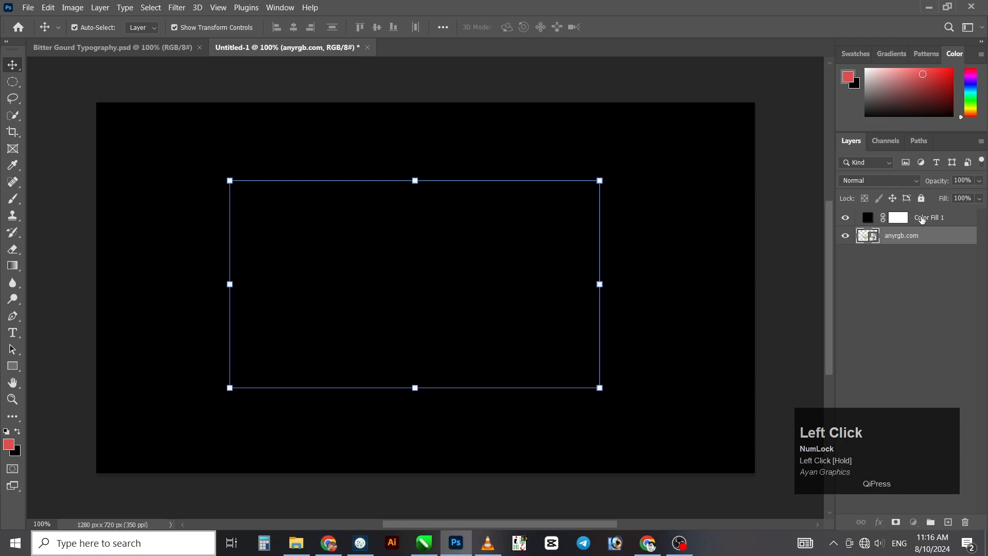
Place the black Color Fill 1 layer beneath the gourd image and add the text "BITTER GOURD" above the fruit.
drag(922, 219, 930, 246)
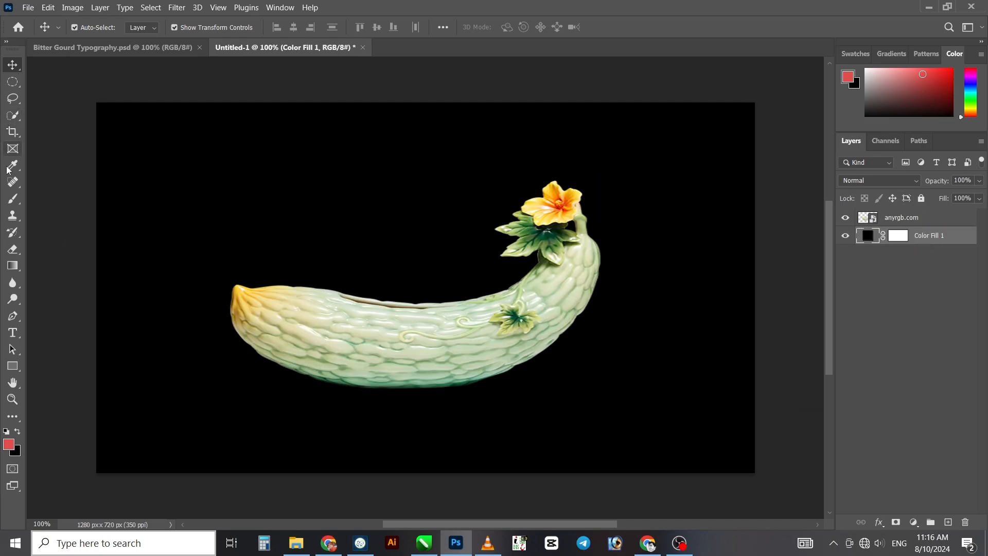
click(14, 333)
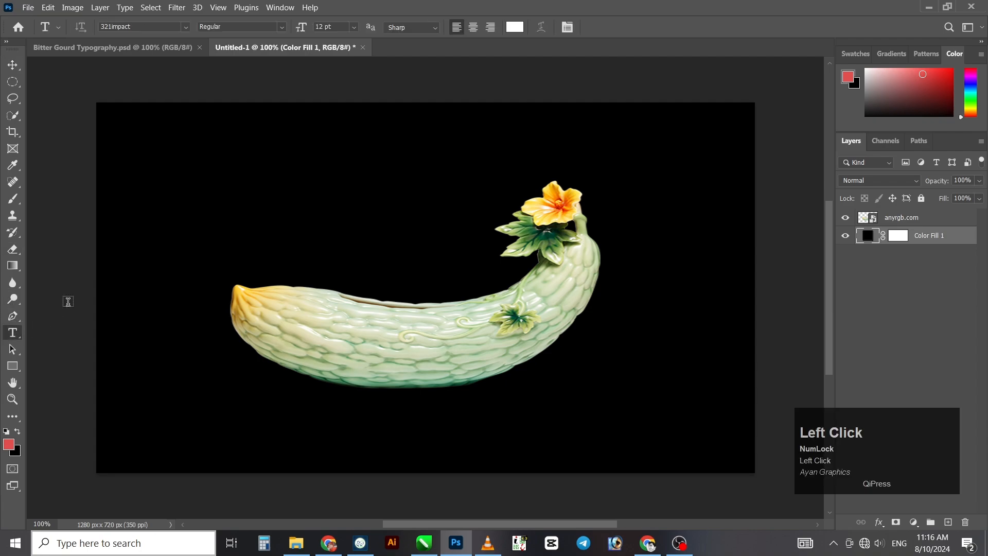
click(165, 228)
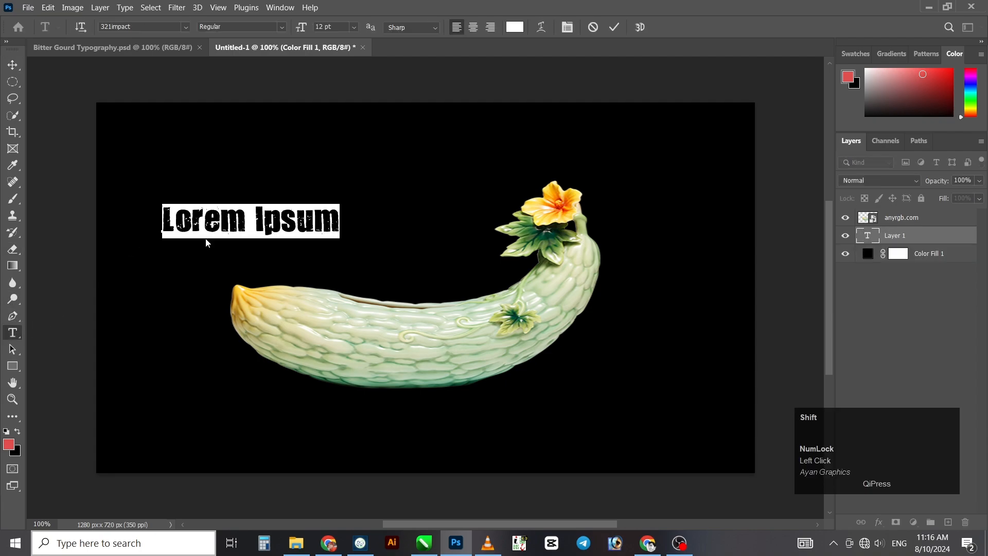
text(BITTE)
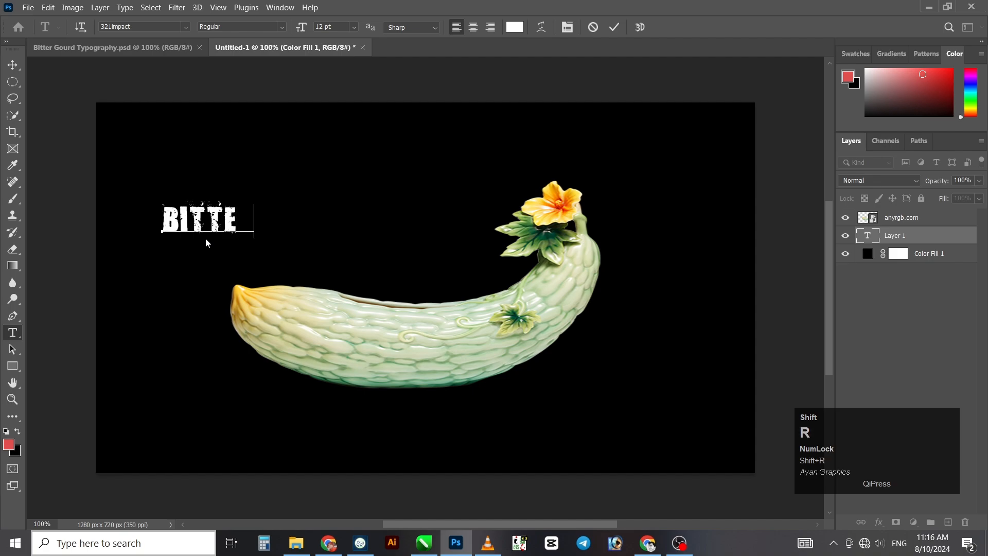
text(R )
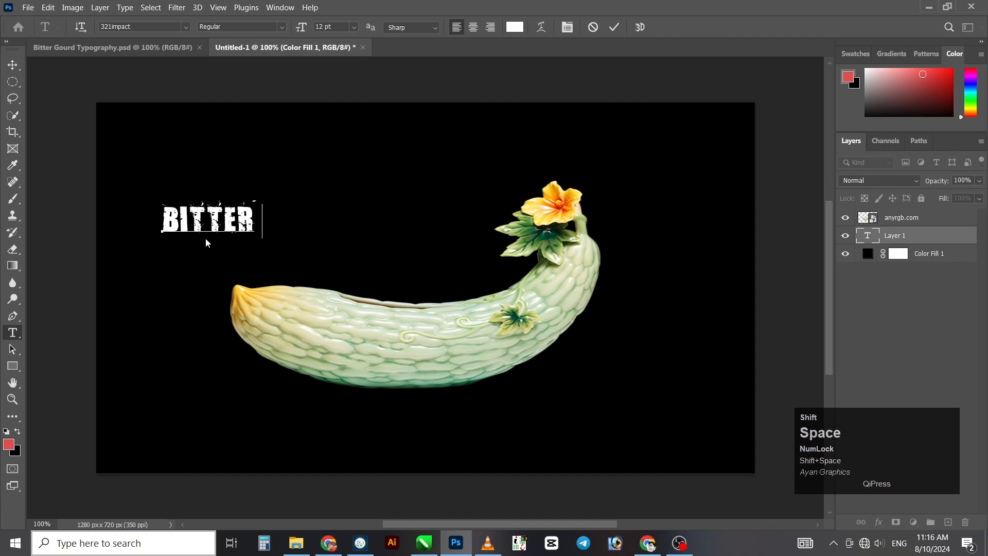
text(GOURD)
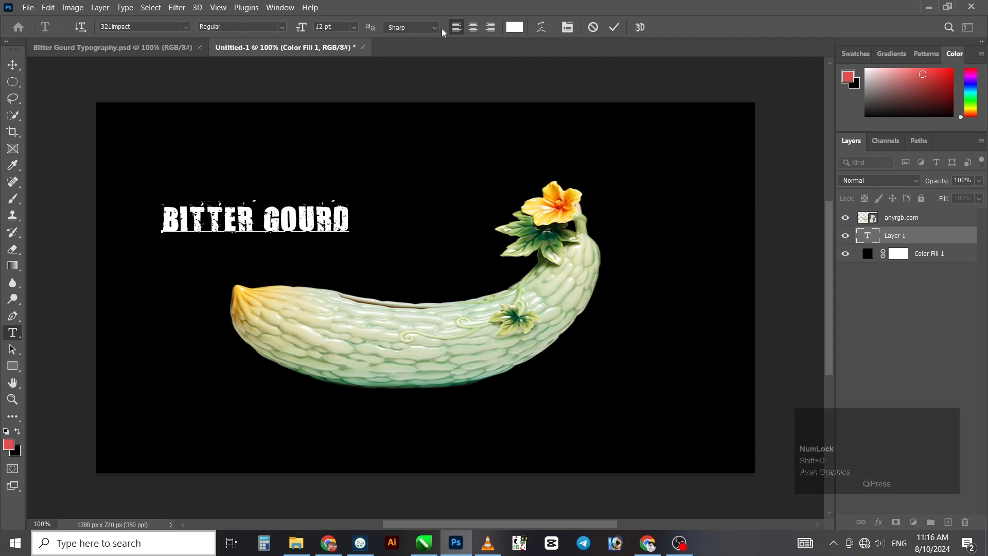
Set the whole BITTER GOURD text in the Arroyo font and commit the edit.
key(ctrl+a)
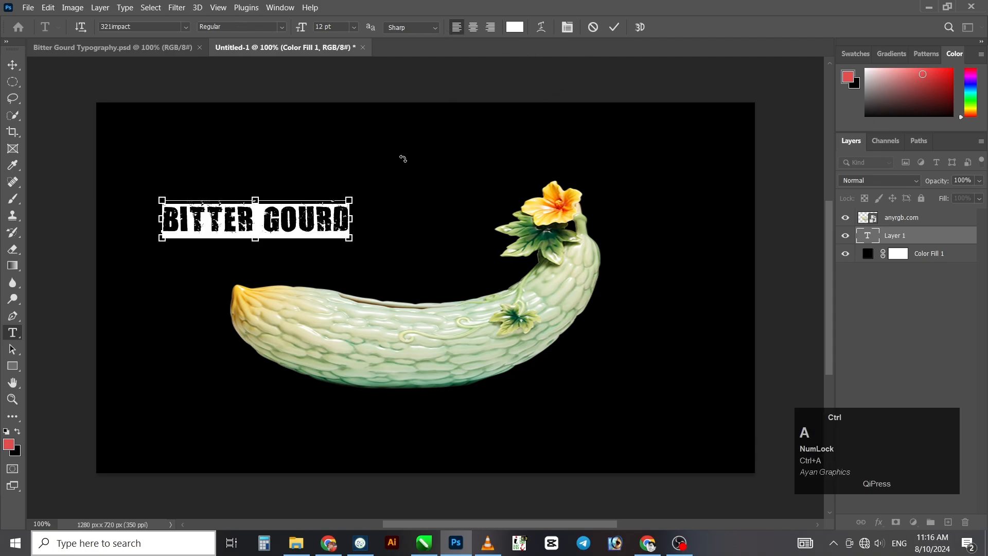
click(186, 28)
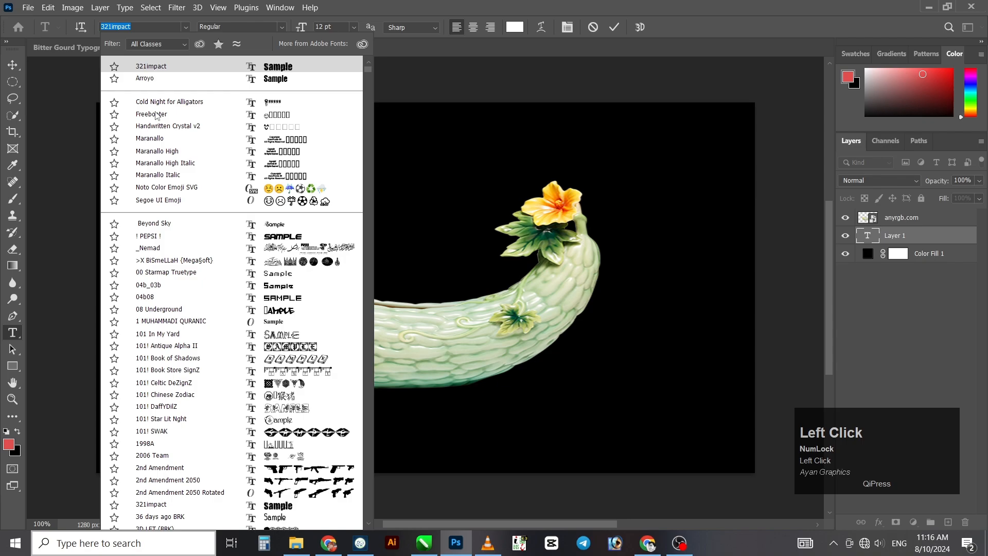
click(148, 80)
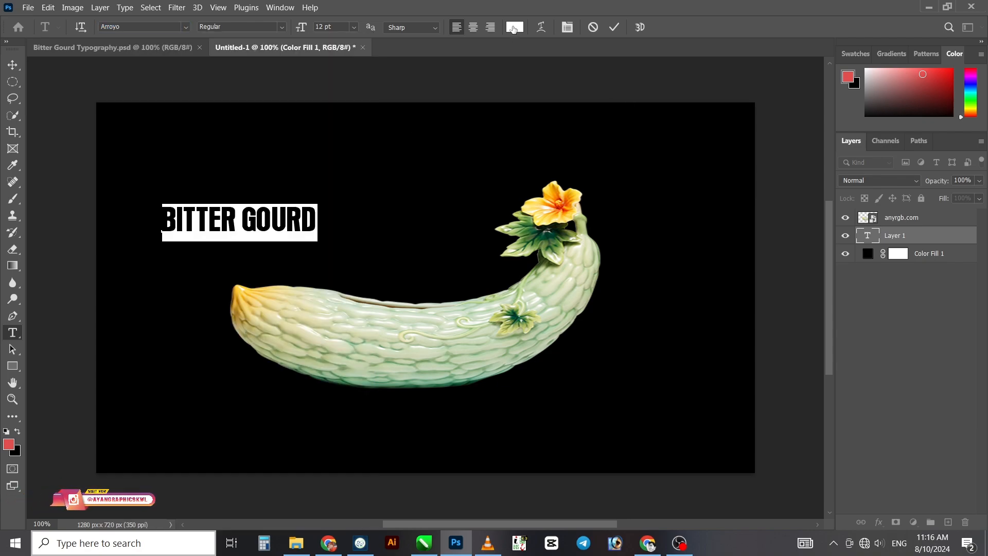
click(13, 65)
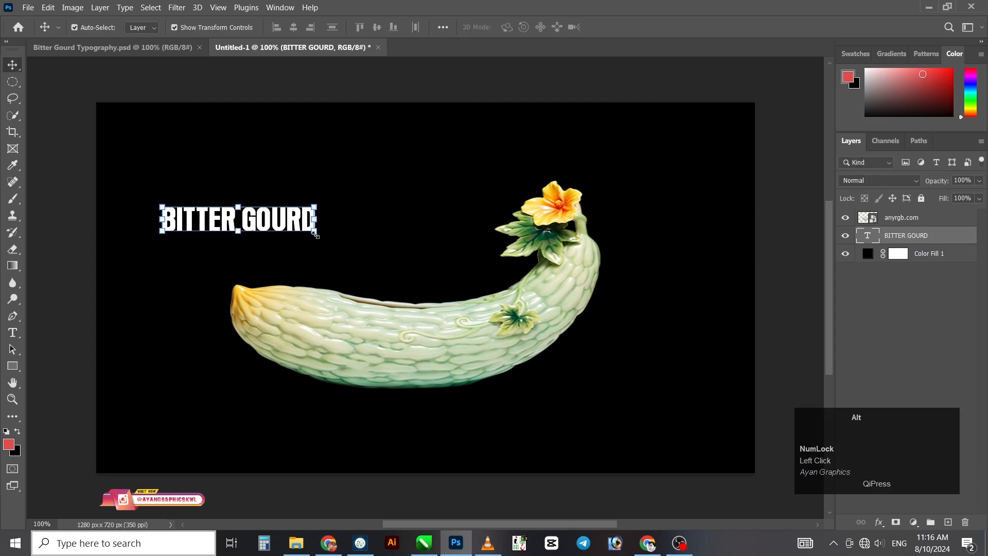
Scale the text to about 189% over the gourd's body and stack the gourd layer beneath the text layer.
drag(315, 234, 383, 264)
drag(265, 225, 442, 340)
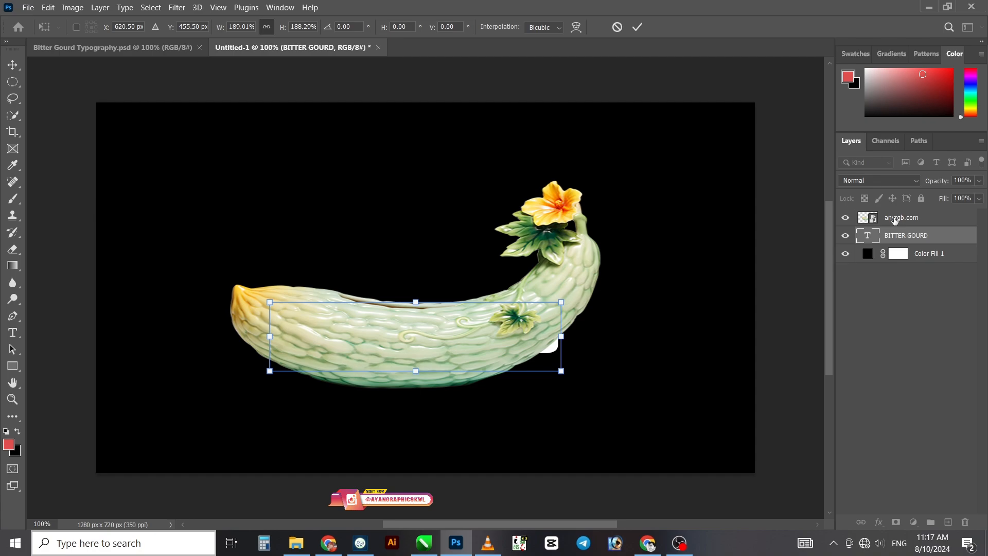
click(894, 220)
drag(894, 220, 893, 249)
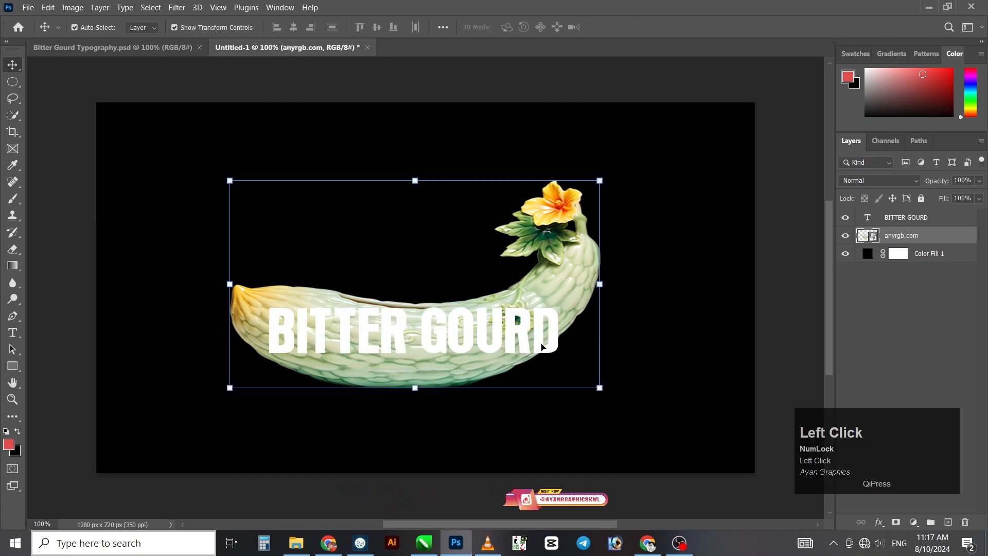
Convert the BITTER GOURD text layer to a smart object and stretch its width to about 101%.
click(541, 347)
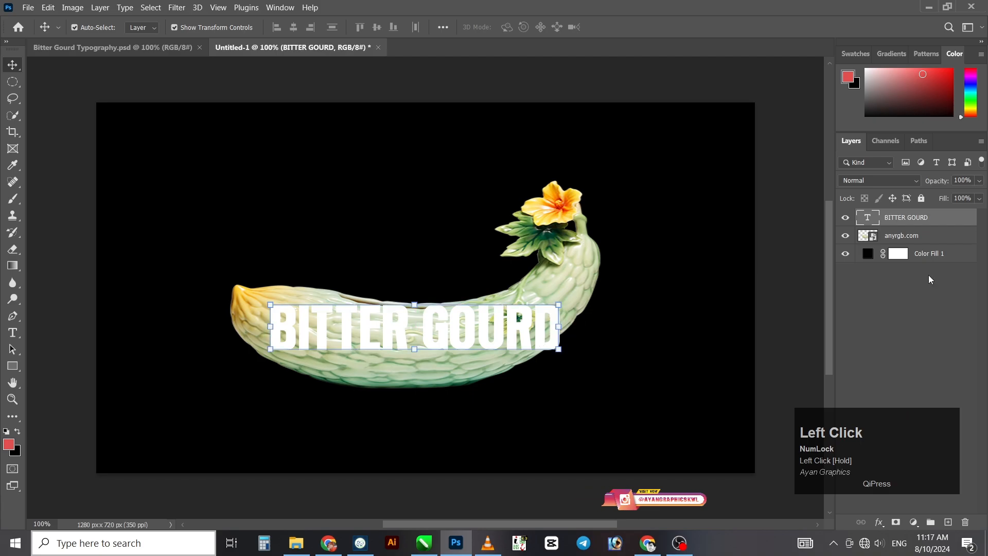
right_click(912, 218)
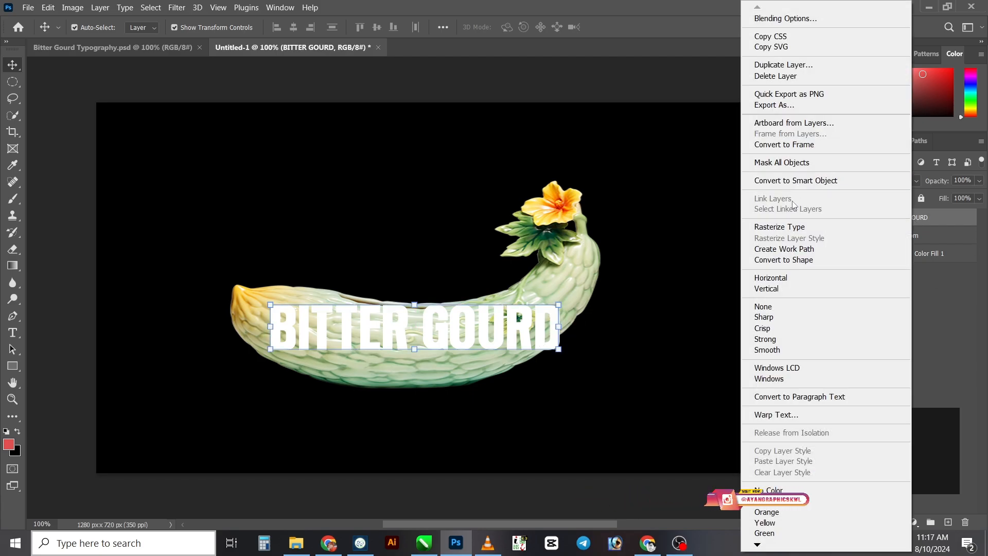
click(793, 181)
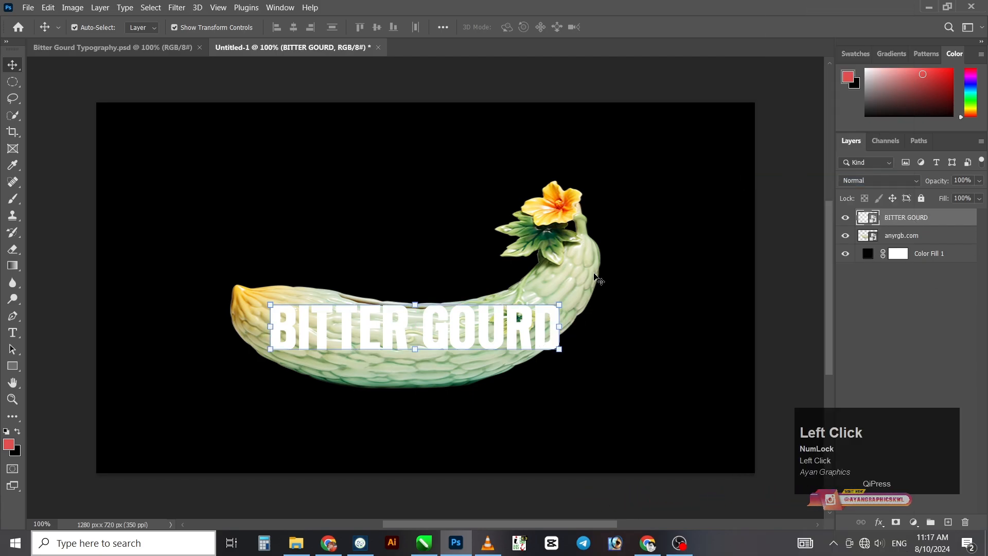
drag(559, 326, 566, 332)
Warp the BITTER GOURD text so its corners and its upper and lower edges follow the gourd's curve.
right_click(530, 321)
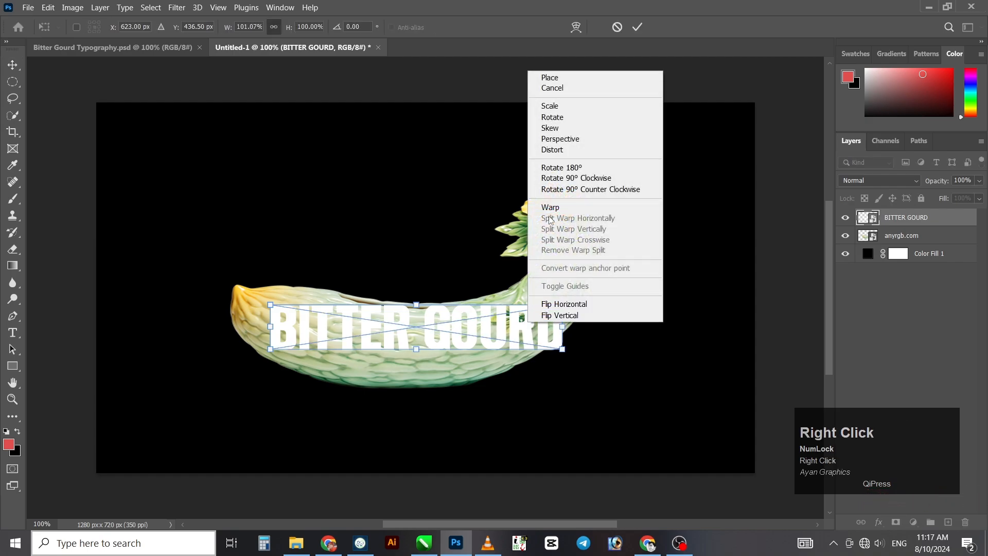
click(550, 207)
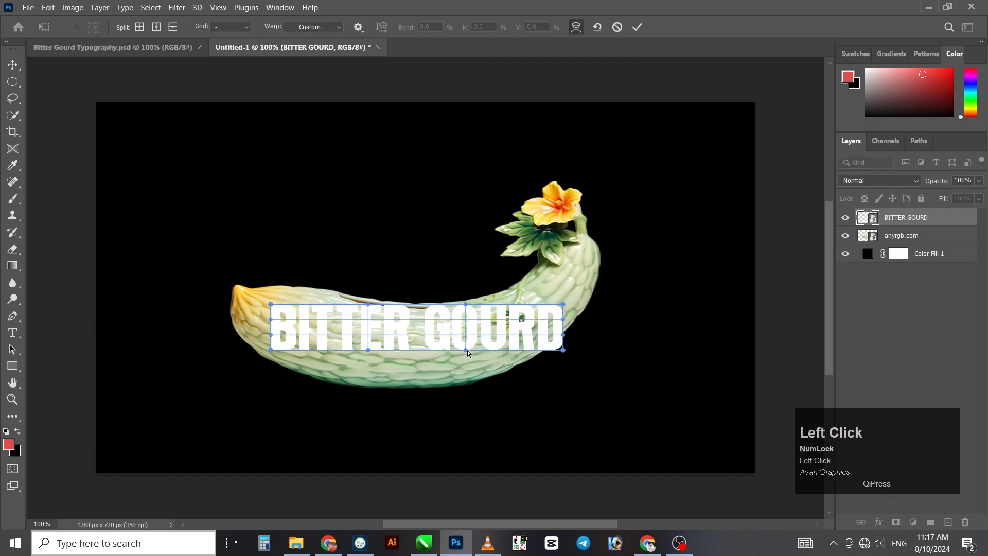
drag(467, 350, 462, 398)
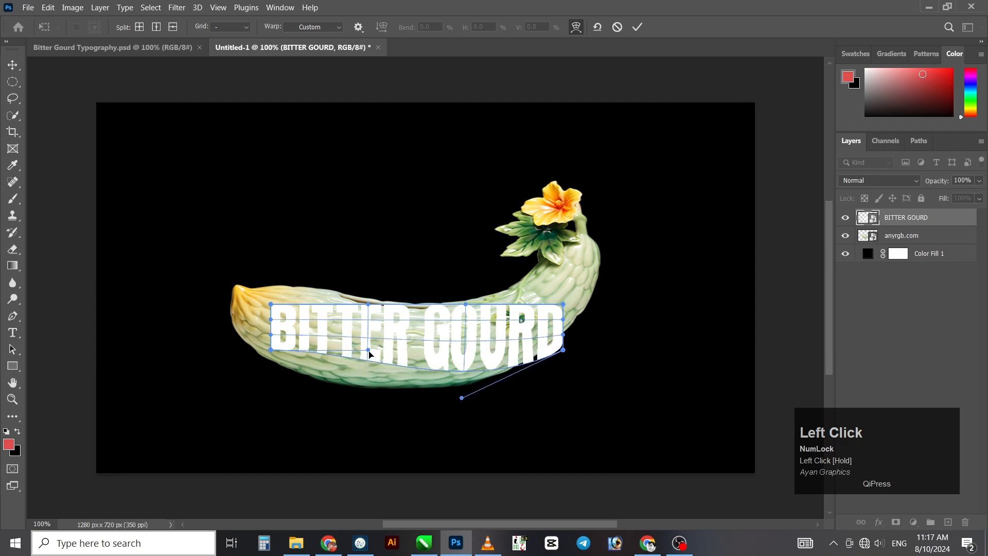
drag(368, 352, 332, 401)
drag(272, 304, 277, 285)
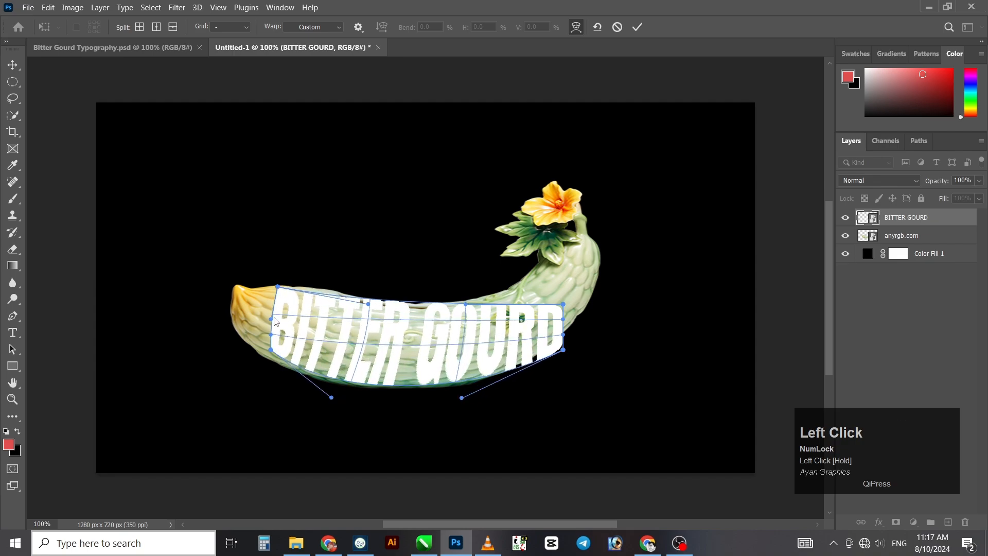
drag(271, 350, 267, 355)
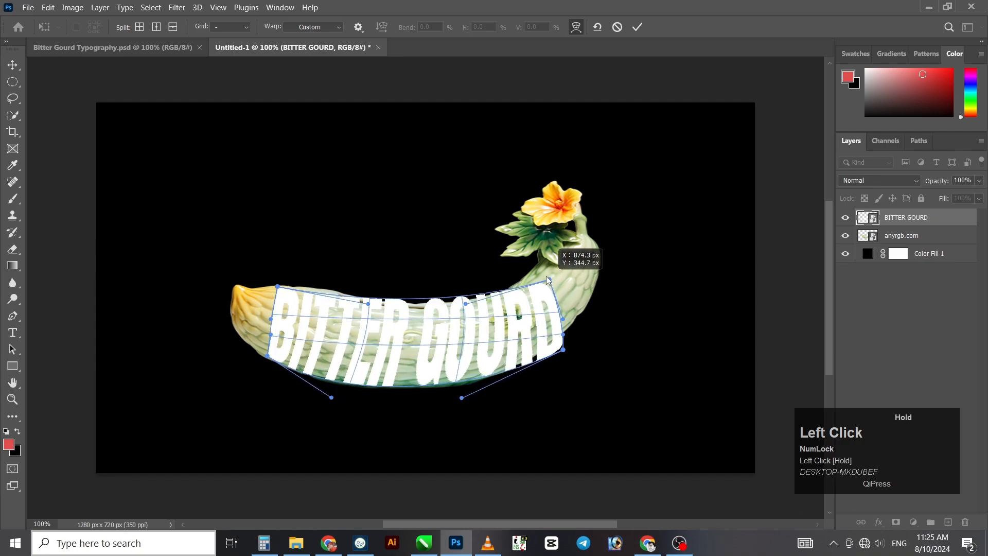
drag(547, 277, 539, 269)
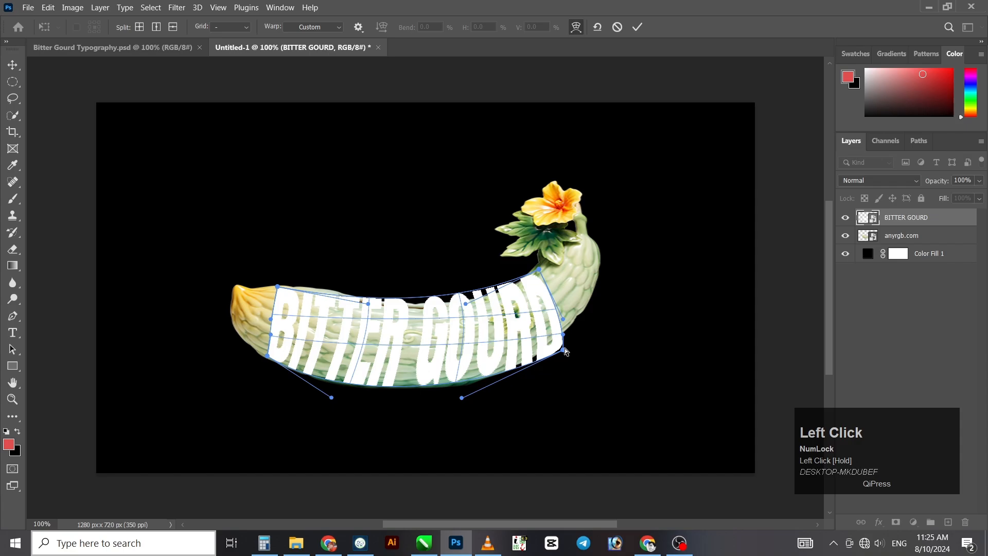
drag(564, 350, 573, 284)
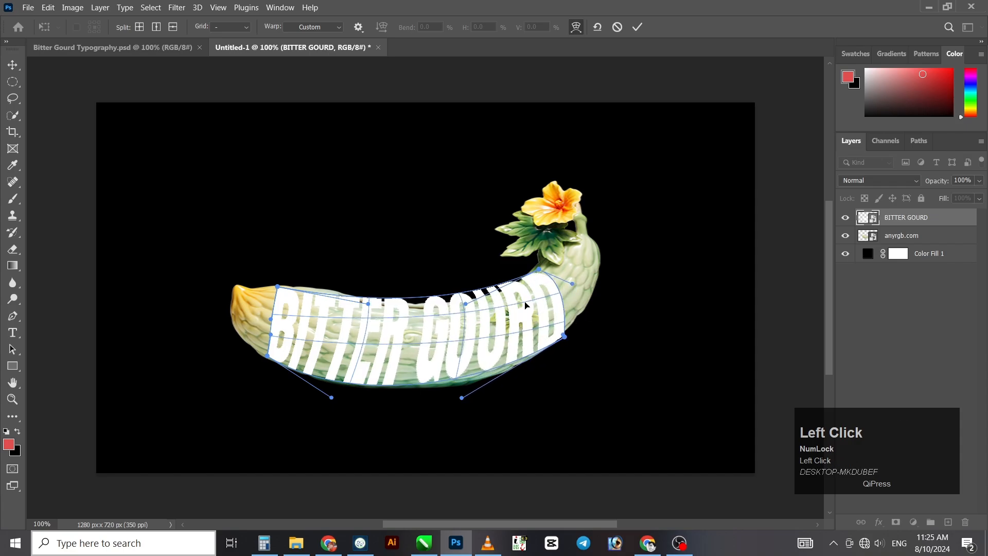
drag(466, 304, 470, 328)
drag(369, 305, 362, 309)
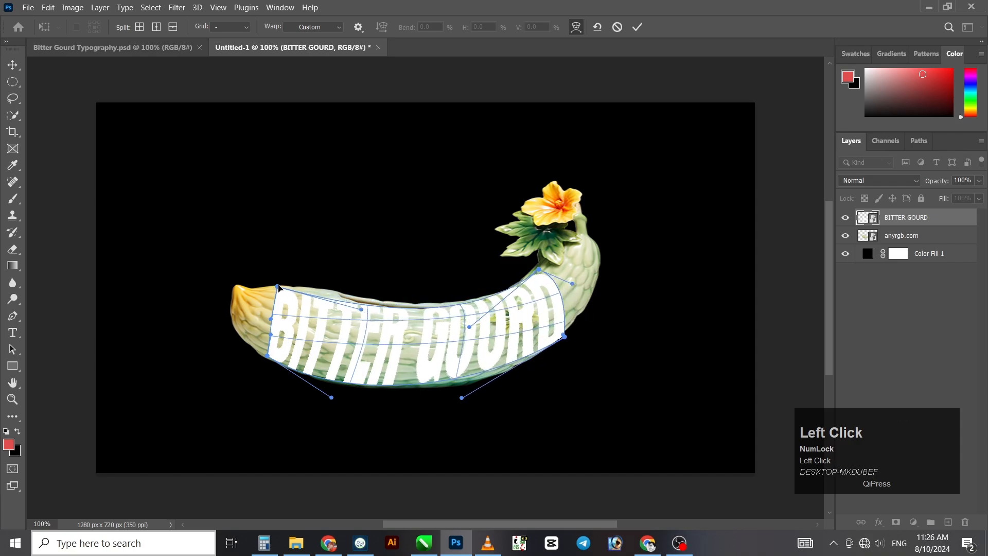
Bulge the warp outward at the letter B, fine-tune the remaining edges to the gourd's outline, and apply the warp.
drag(271, 320, 255, 312)
drag(271, 335, 253, 335)
drag(461, 402, 472, 409)
drag(565, 336, 562, 335)
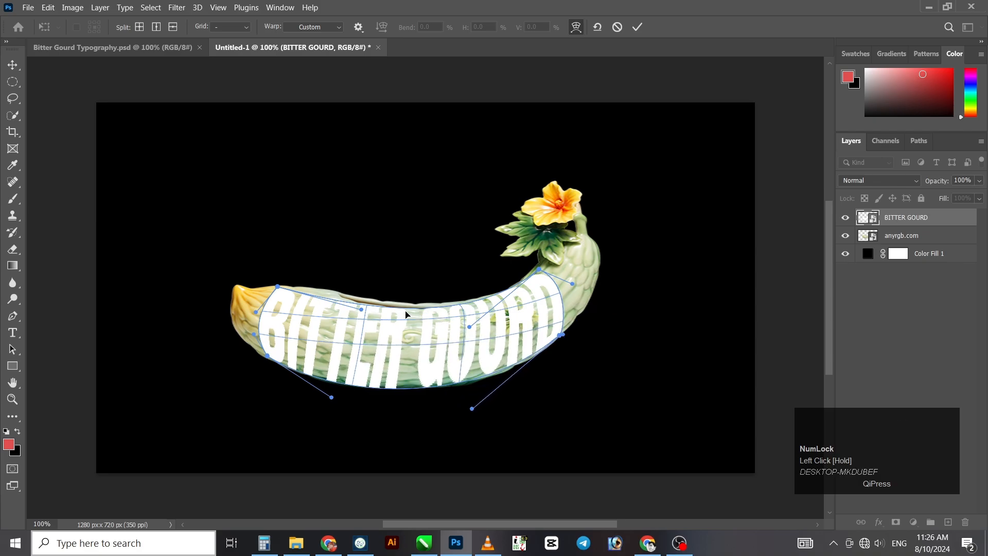
drag(406, 314, 415, 309)
drag(539, 270, 535, 268)
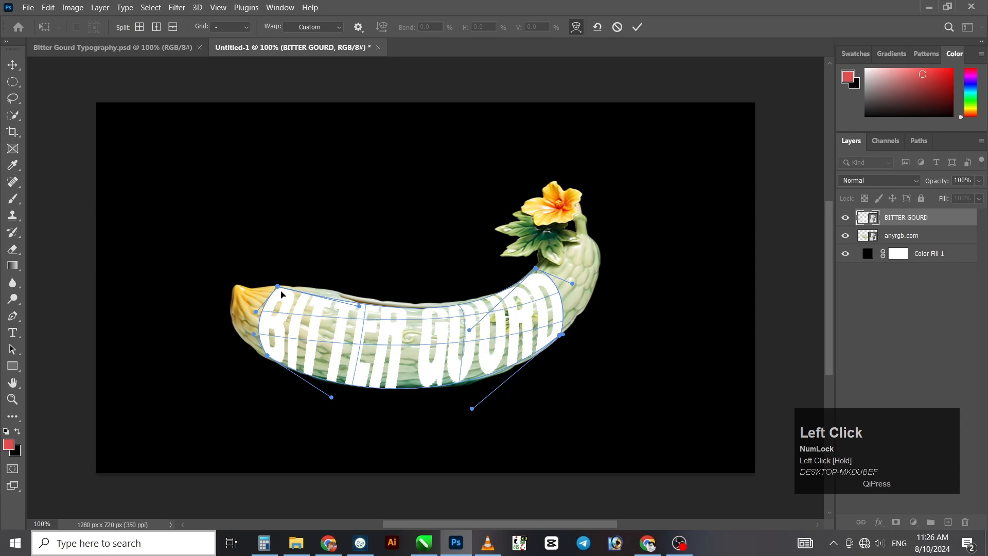
drag(257, 311, 252, 308)
drag(474, 412, 474, 409)
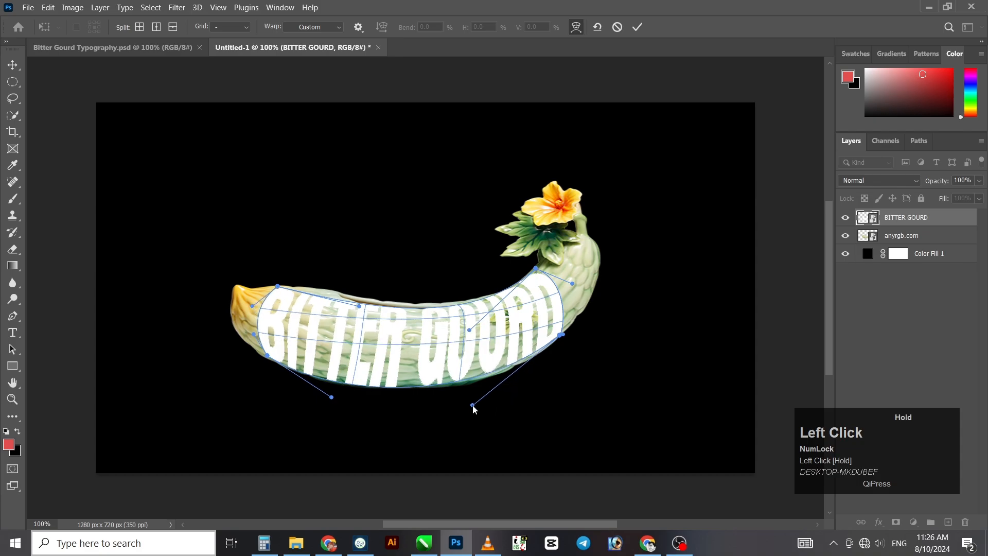
click(636, 29)
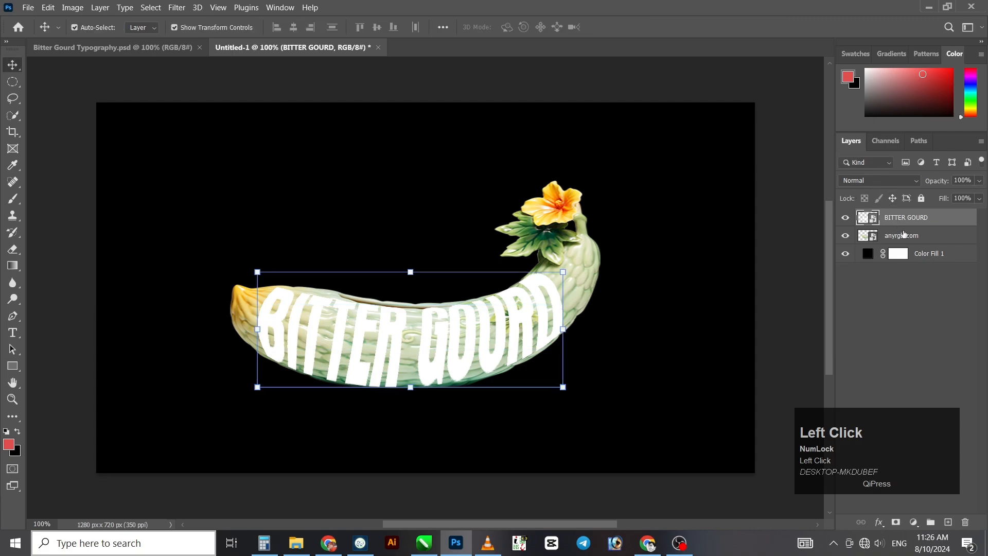
Duplicate the anyrgb.com gourd layer and place the BITTER GOURD layer between the copy and the original.
drag(909, 239, 948, 522)
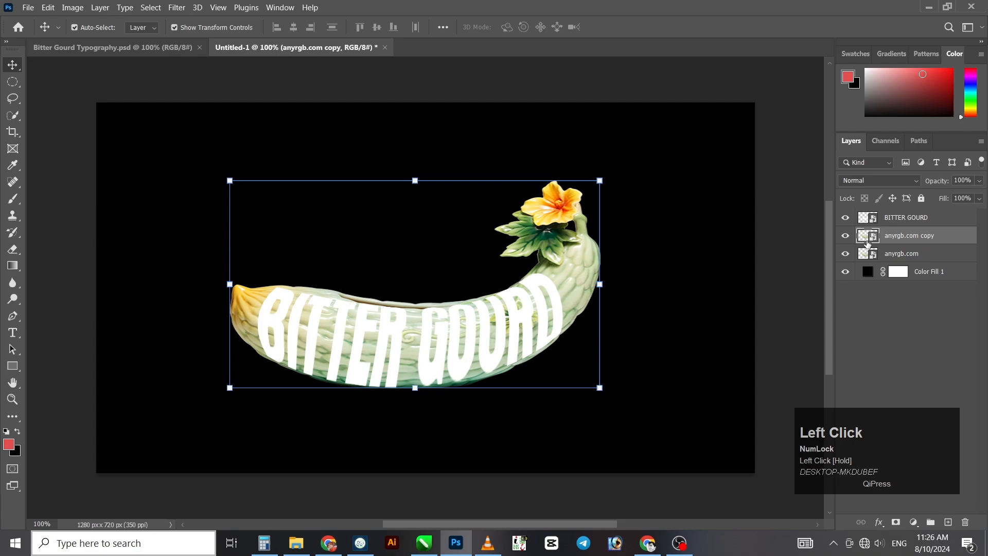
click(913, 216)
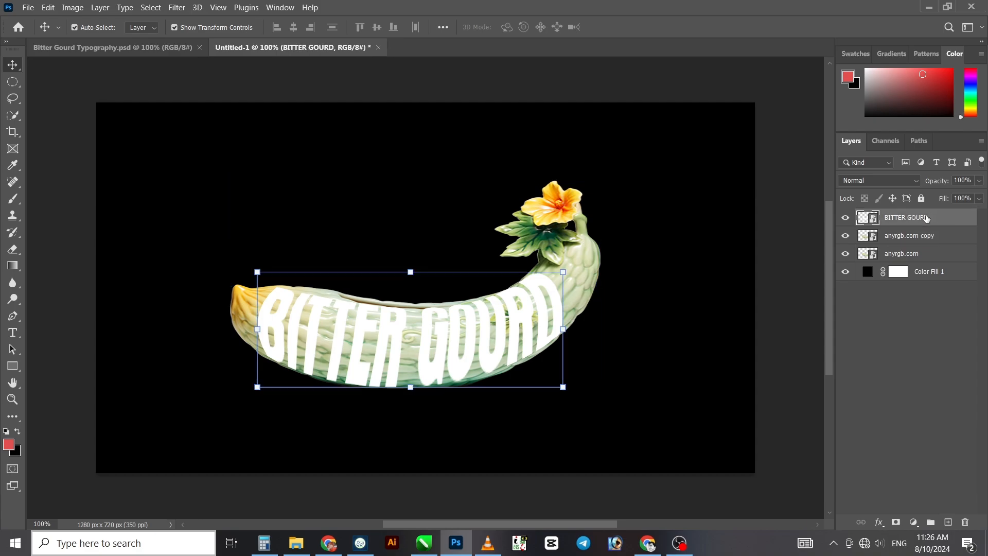
click(926, 217)
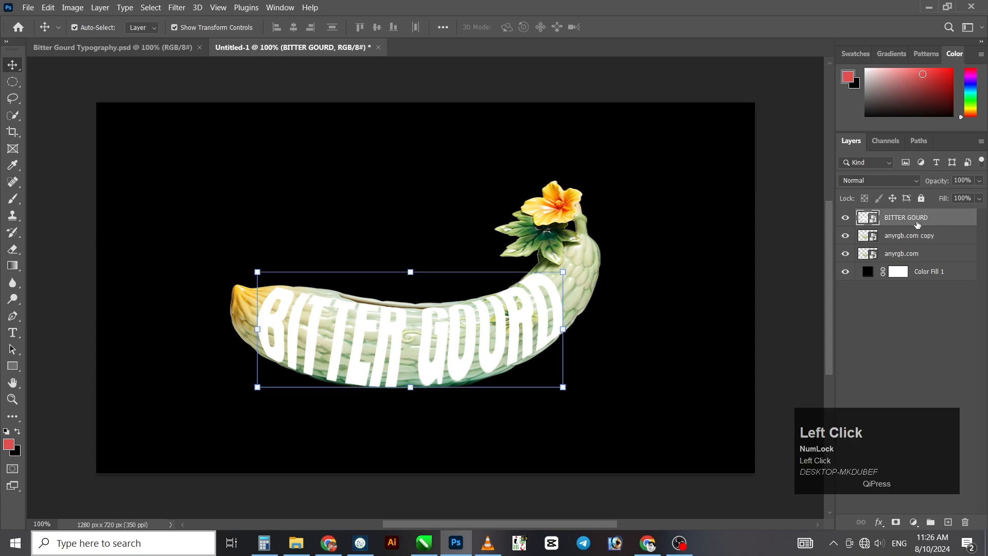
drag(917, 225, 925, 235)
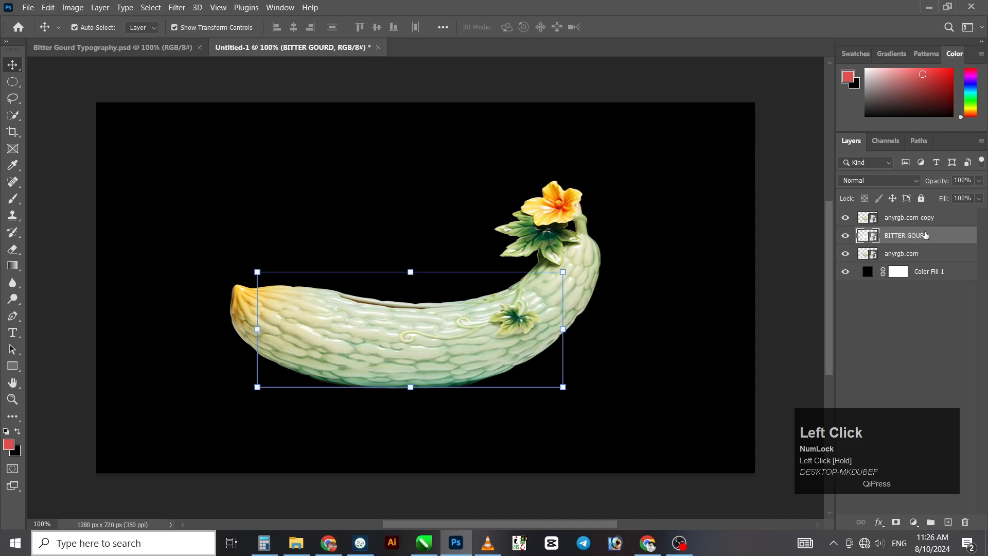
Clip the gourd copy to the BITTER GOURD layer, and hide the original gourd layer while keeping it selected.
click(926, 219)
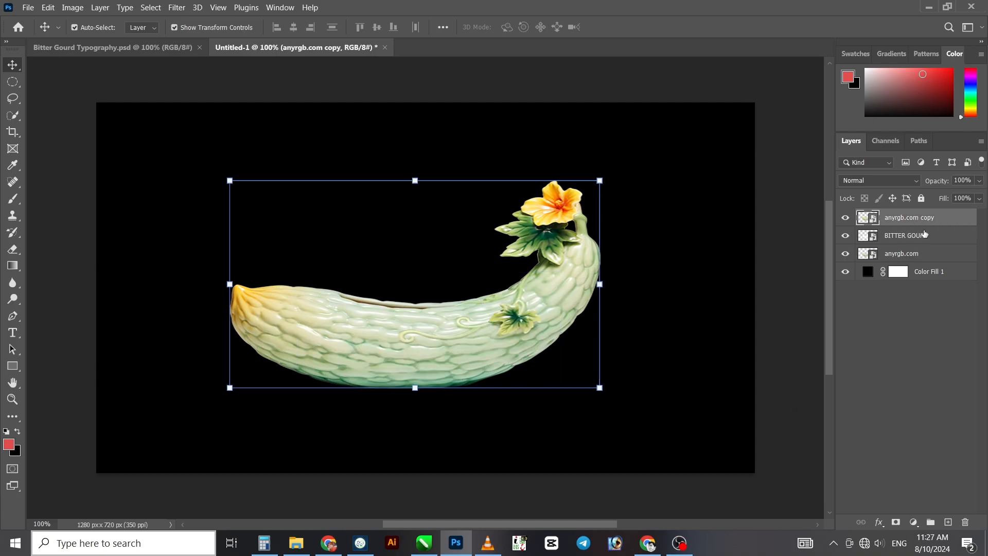
key(alt)
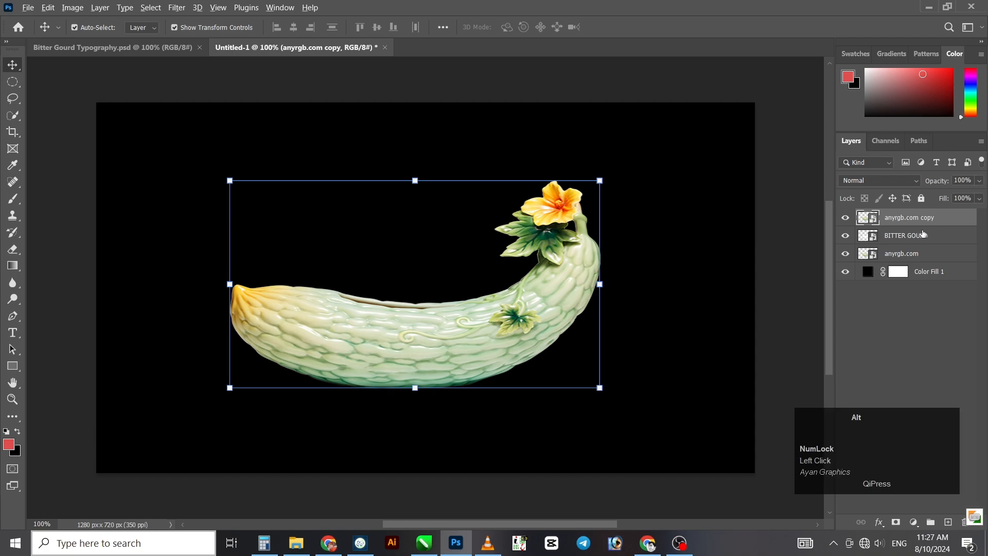
alt+click(919, 227)
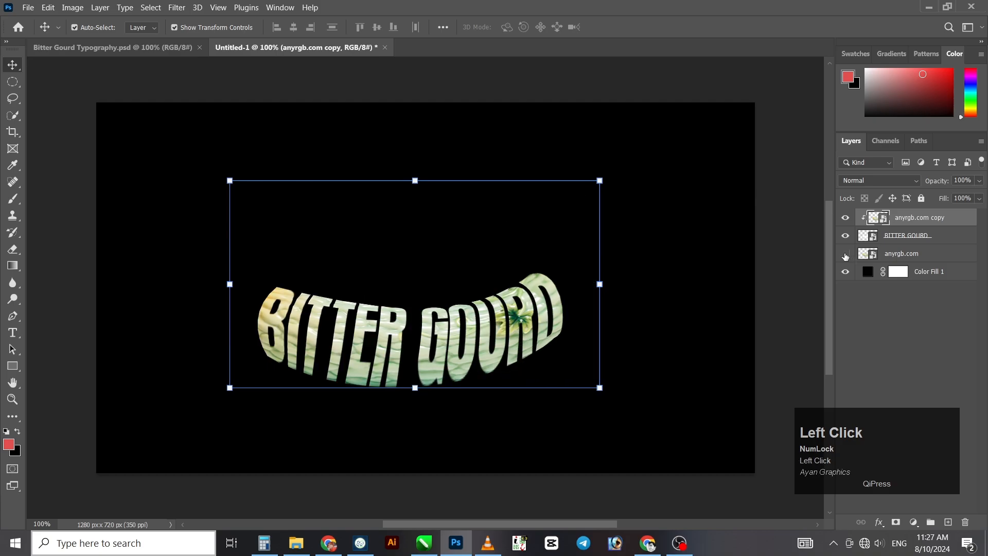
click(914, 253)
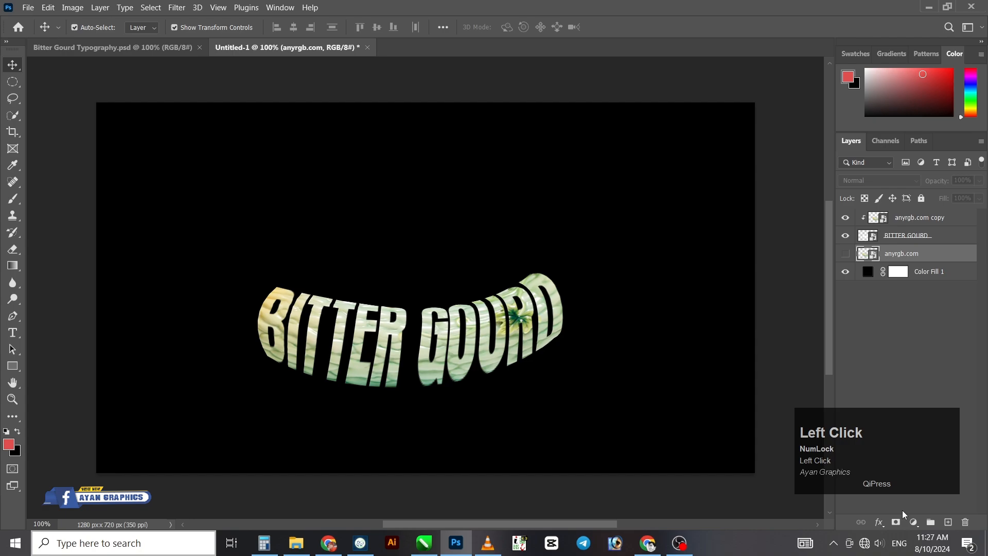
Add a hide-all mask to the original anyrgb.com gourd layer and set the brush to 100% hardness and 100% opacity.
alt+click(897, 523)
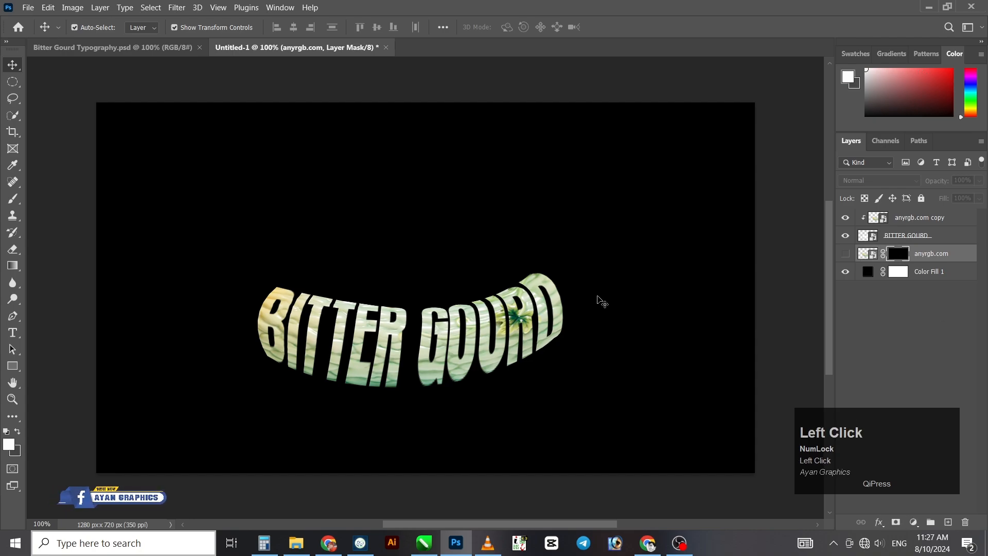
click(14, 200)
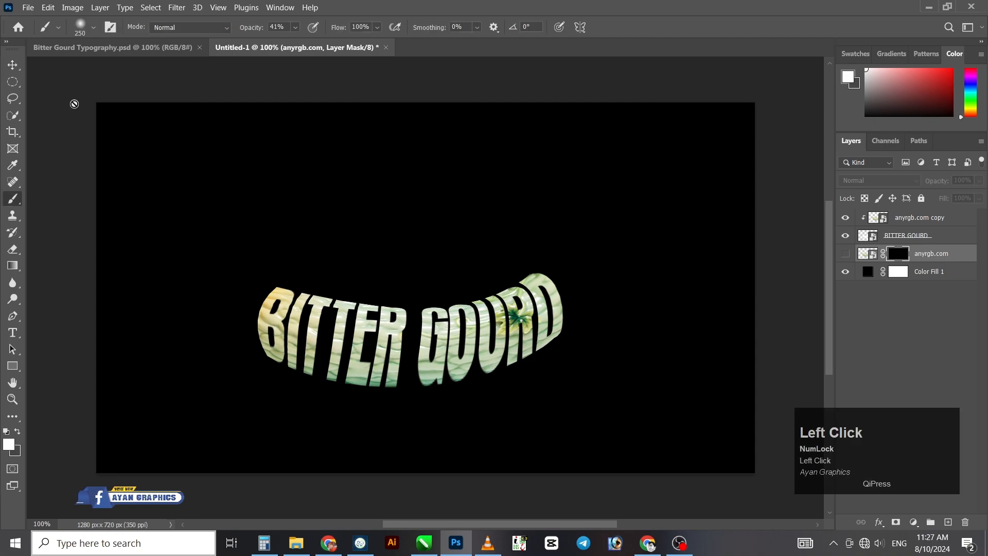
click(81, 27)
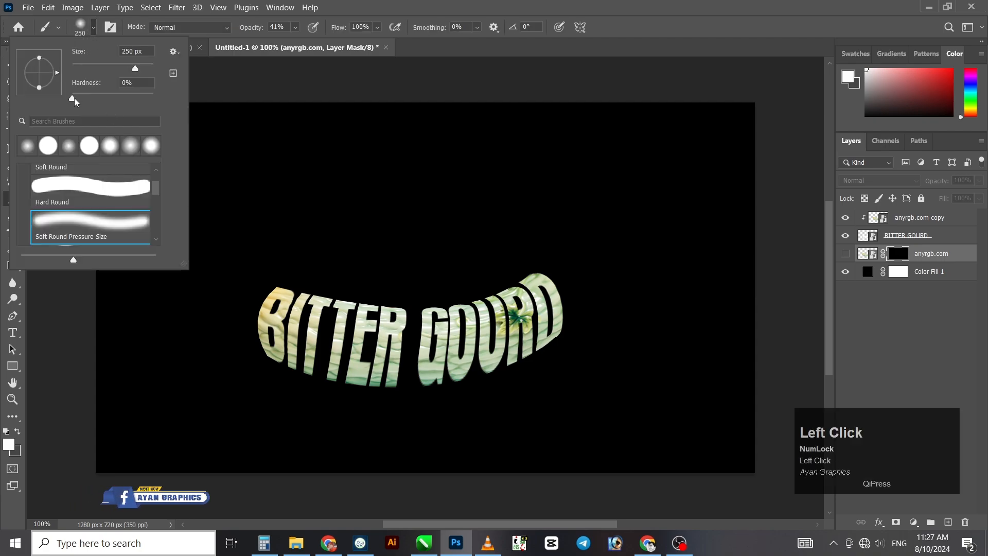
drag(72, 97, 254, 51)
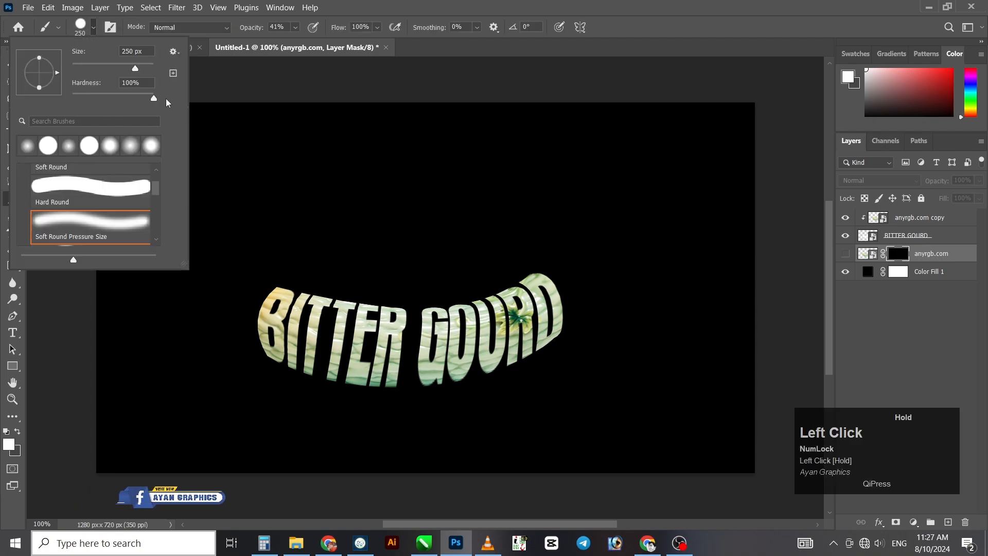
click(295, 27)
click(296, 27)
drag(302, 45, 37, 396)
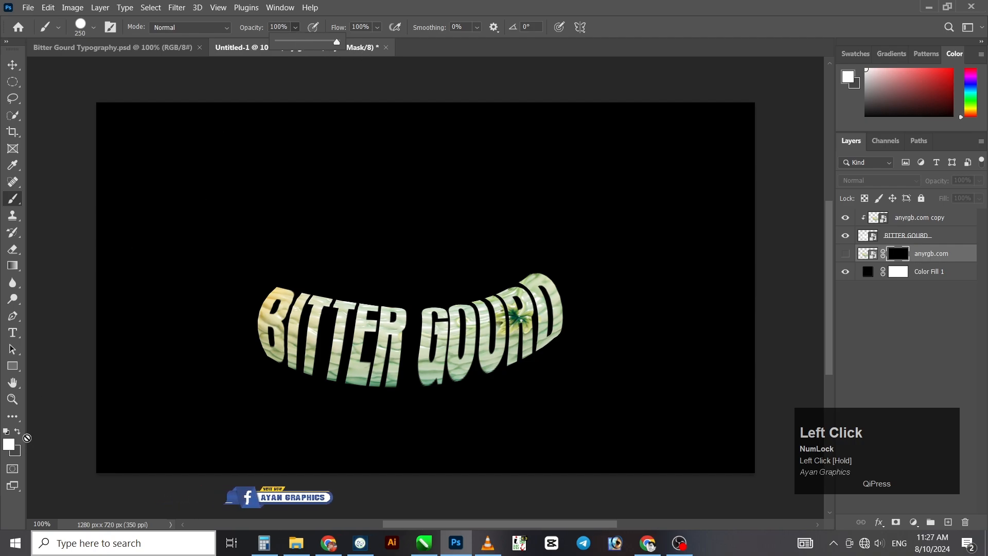
Show the original gourd layer and paint white on its mask with a 60 px brush to reveal the flower end and yellow tip.
click(883, 292)
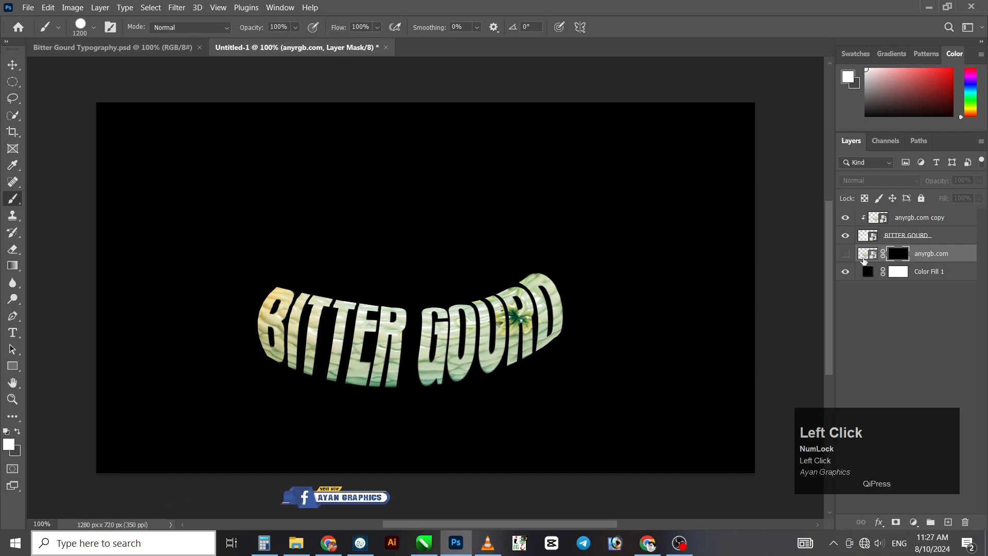
click(844, 253)
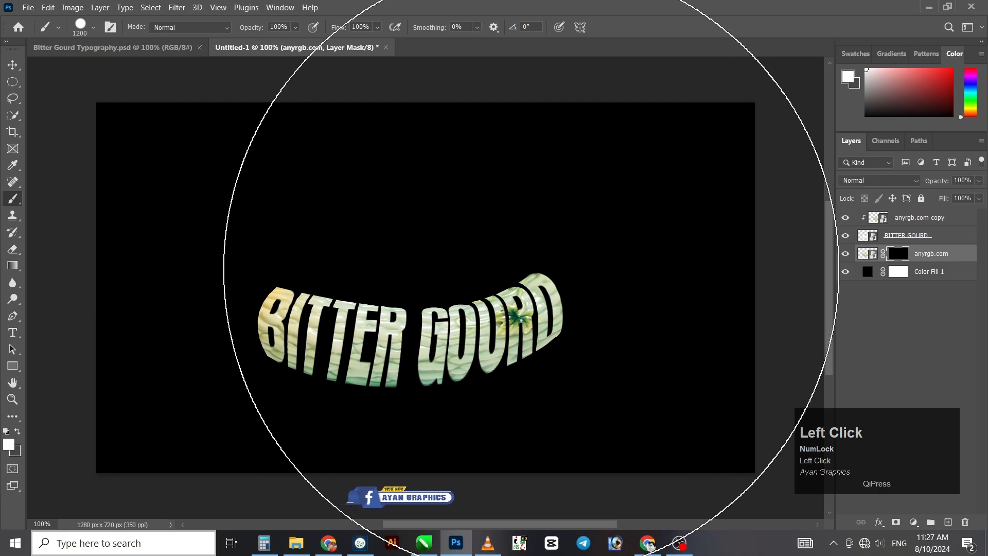
key(bracketleft)
key(bracketleft)
key(bracketleft)
key(bracketleft)
key(bracketleft)
key(bracketleft)
key(bracketleft)
key(bracketleft)
key(bracketleft)
key(bracketleft)
key(bracketleft)
key(bracketleft)
key(bracketleft)
key(bracketleft)
key(bracketleft)
key(bracketleft)
key(bracketleft)
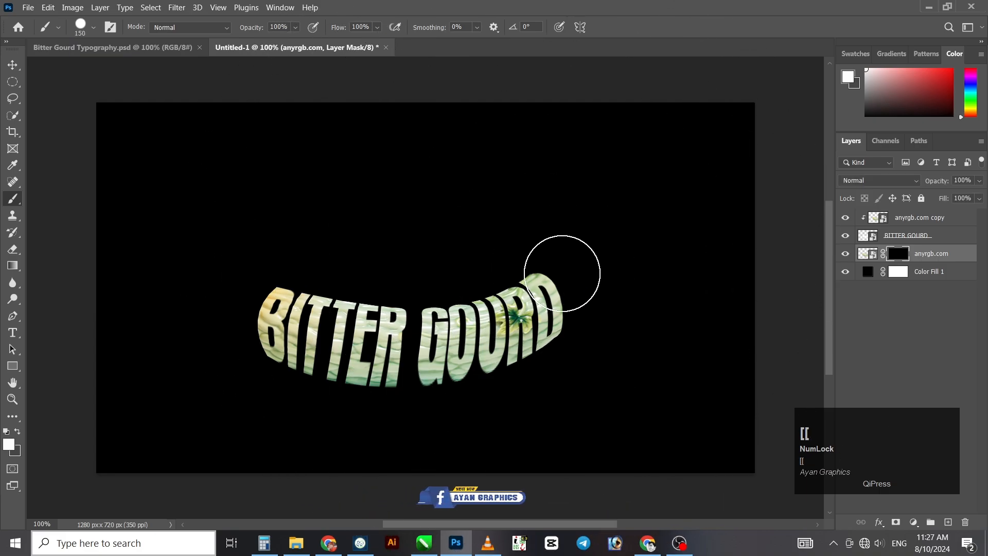
key(bracketleft)
key(bracketleft)
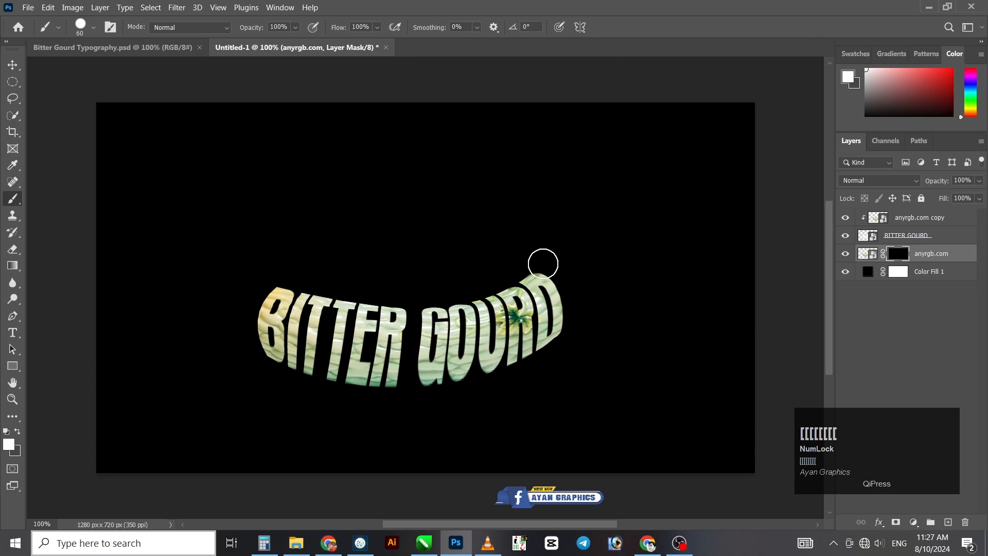
mouse_move(542, 264)
mouse_down()
mouse_move(573, 286)
mouse_move(573, 296)
mouse_move(567, 281)
mouse_move(573, 328)
mouse_move(608, 238)
mouse_move(592, 268)
mouse_move(563, 240)
mouse_move(524, 252)
mouse_move(583, 193)
mouse_move(508, 179)
mouse_move(527, 199)
mouse_move(574, 213)
mouse_move(592, 265)
mouse_move(586, 217)
mouse_up()
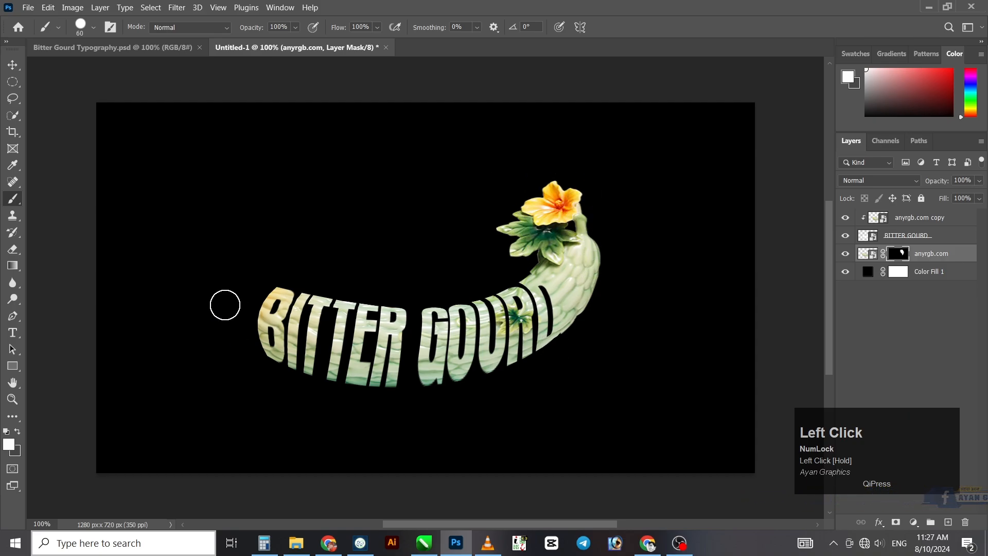
click(244, 285)
mouse_move(244, 285)
mouse_down()
mouse_move(217, 305)
mouse_move(219, 248)
mouse_move(243, 318)
mouse_up()
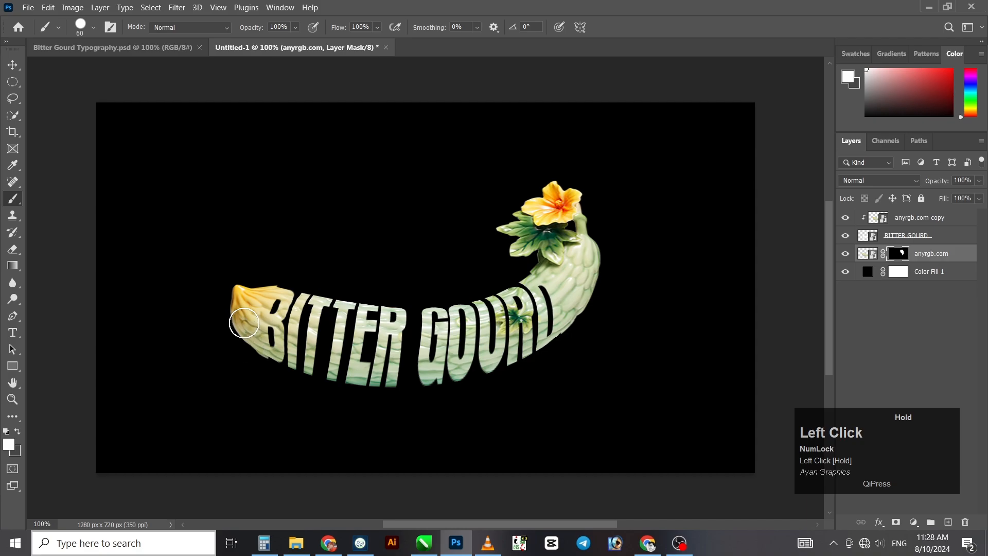
Refine the mask around the letter B with 20 px and 15 px white brushes, extending the gourd's upper and lower edges to the letter.
key(ctrl+plus)
key(ctrl+plus)
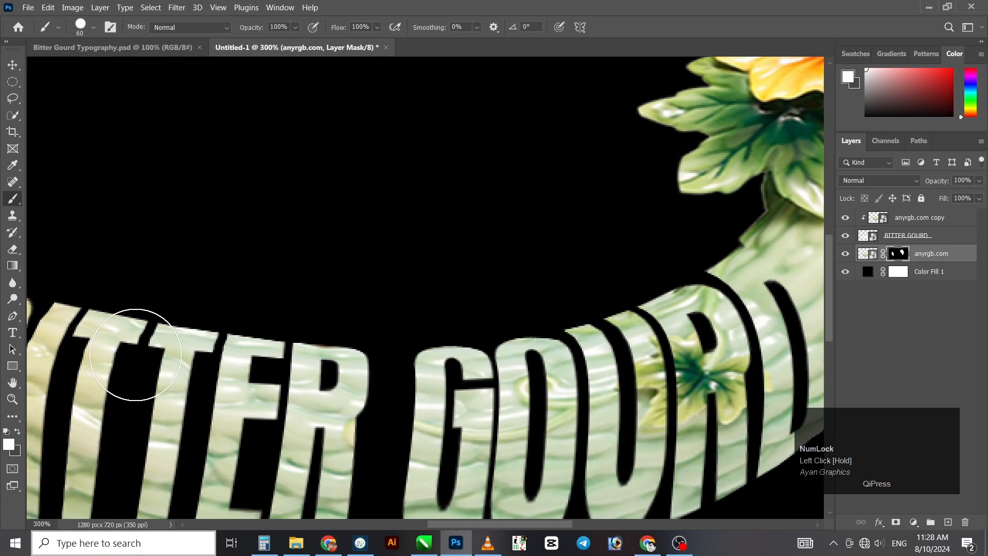
drag(110, 340, 350, 285)
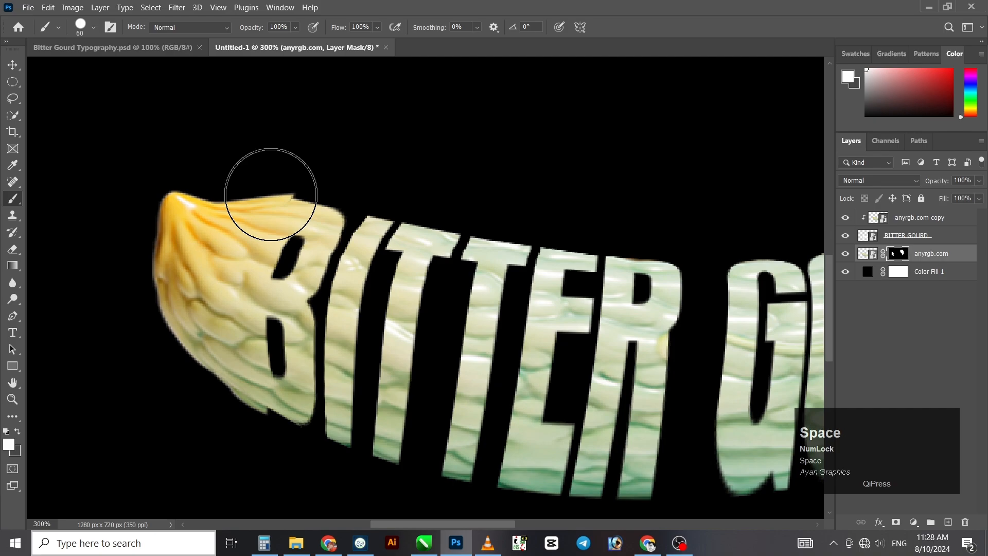
key(bracketleft)
key(bracketleft)
key(bracketleft)
key(bracketleft)
key(bracketleft)
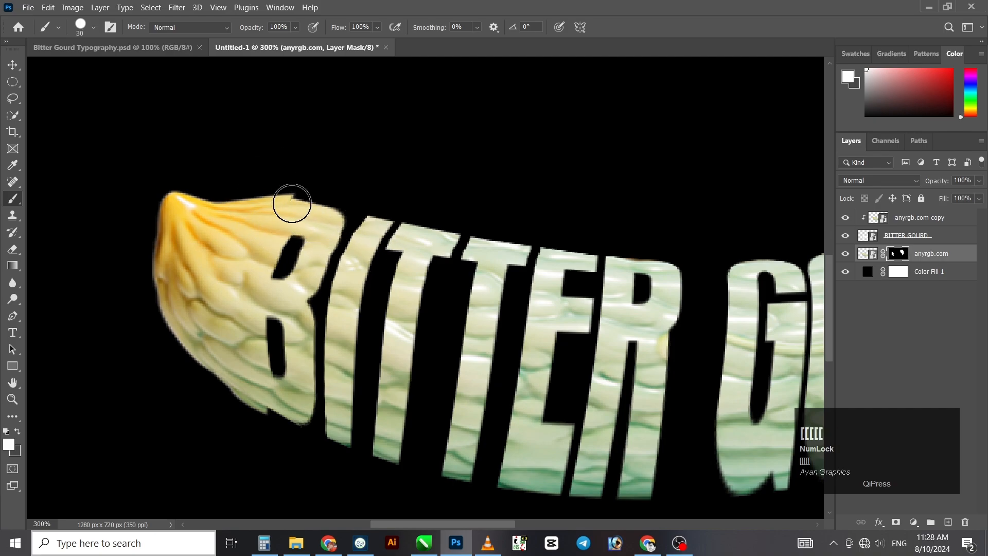
key(bracketleft)
key(bracketleft)
drag(283, 199, 312, 200)
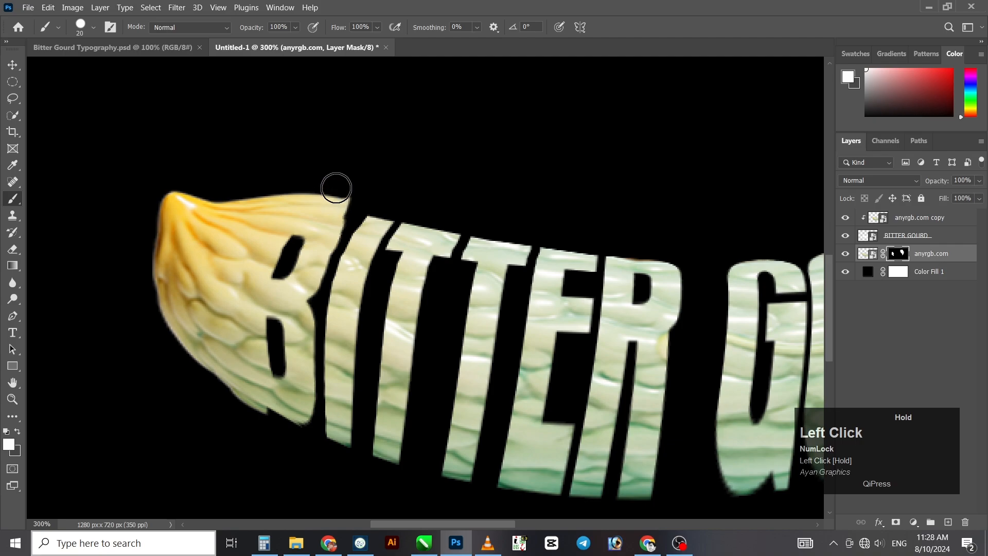
key(bracketleft)
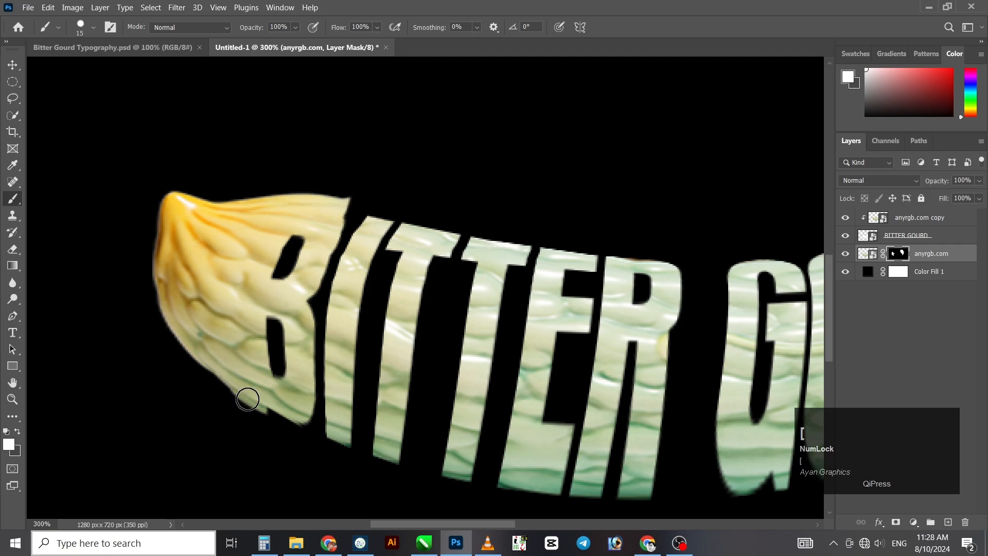
drag(247, 399, 267, 409)
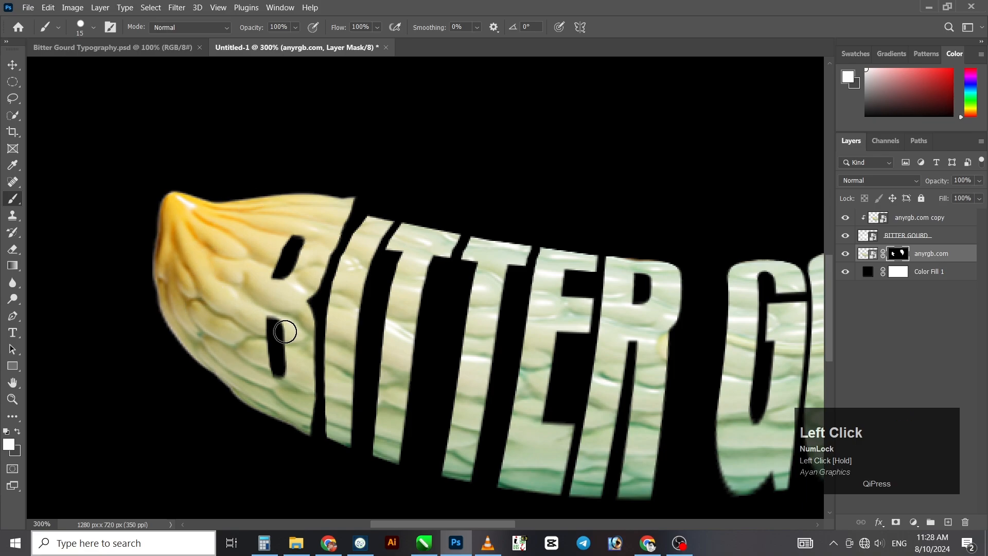
Paint white on the mask with the 15 px brush to smooth the gourd's edges below the letter D and beneath the leaves.
key(space)
drag(504, 274, 151, 184)
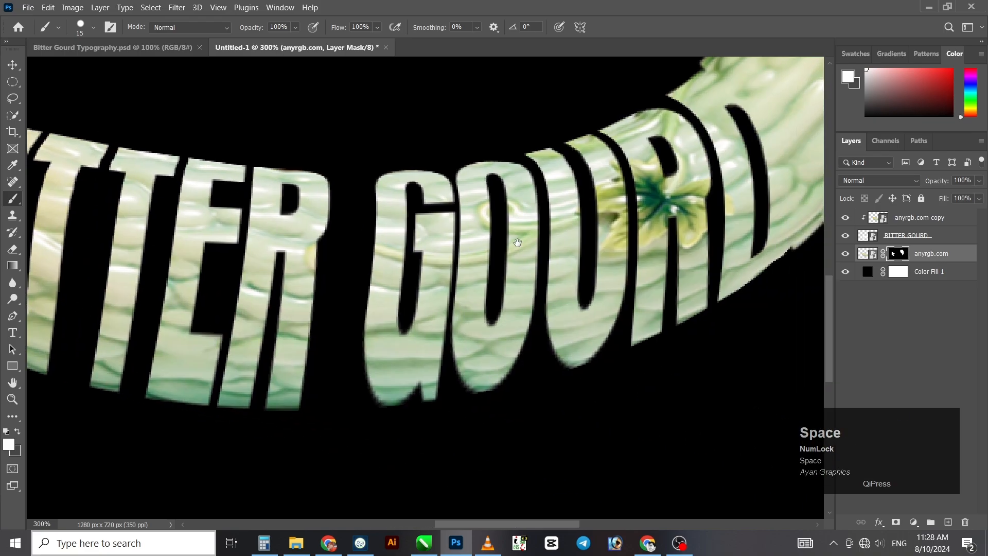
mouse_move(633, 169)
mouse_down()
mouse_move(615, 172)
mouse_move(509, 427)
mouse_move(480, 451)
mouse_up()
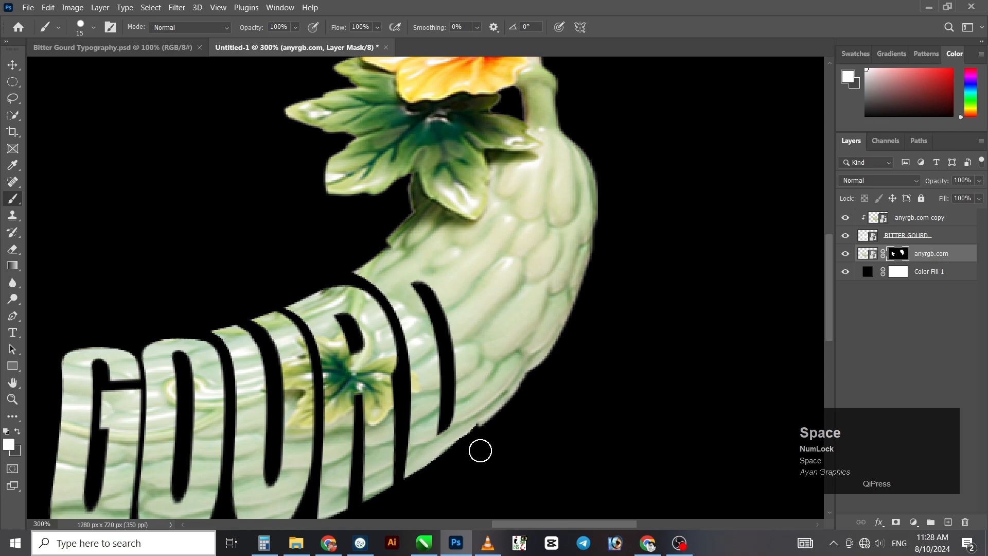
click(494, 422)
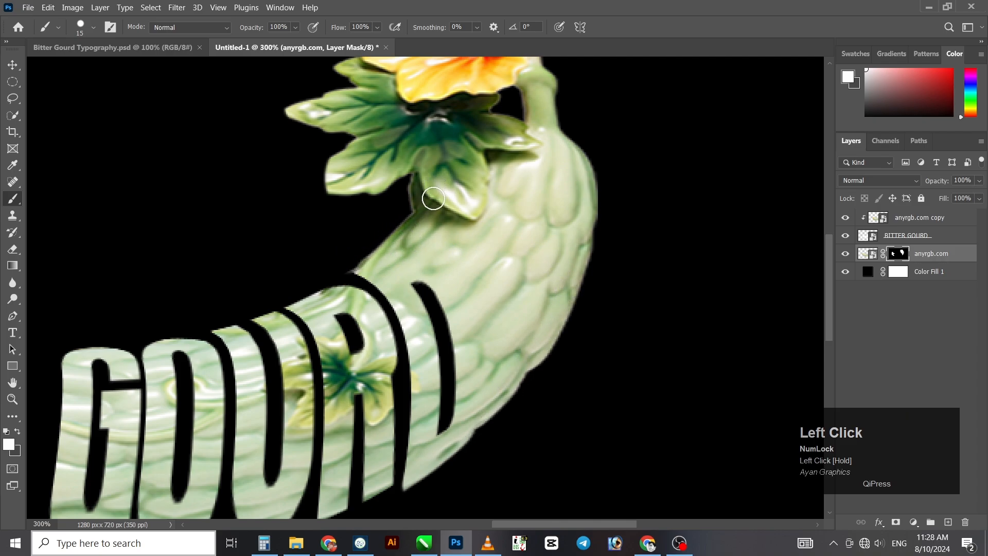
key(ctrl+minus)
key(ctrl+minus)
key(ctrl+minus)
key(ctrl+minus)
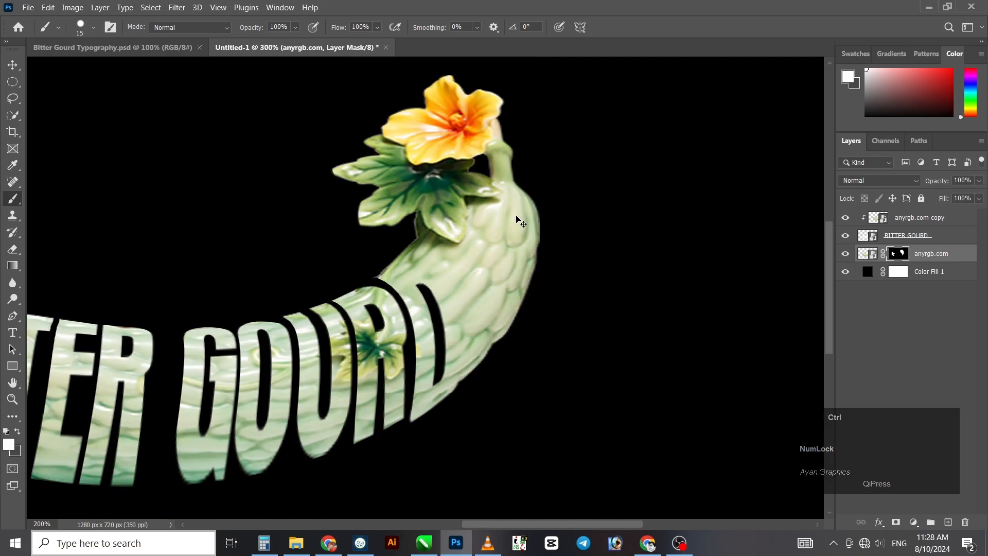
key(ctrl+plus)
key(ctrl+plus)
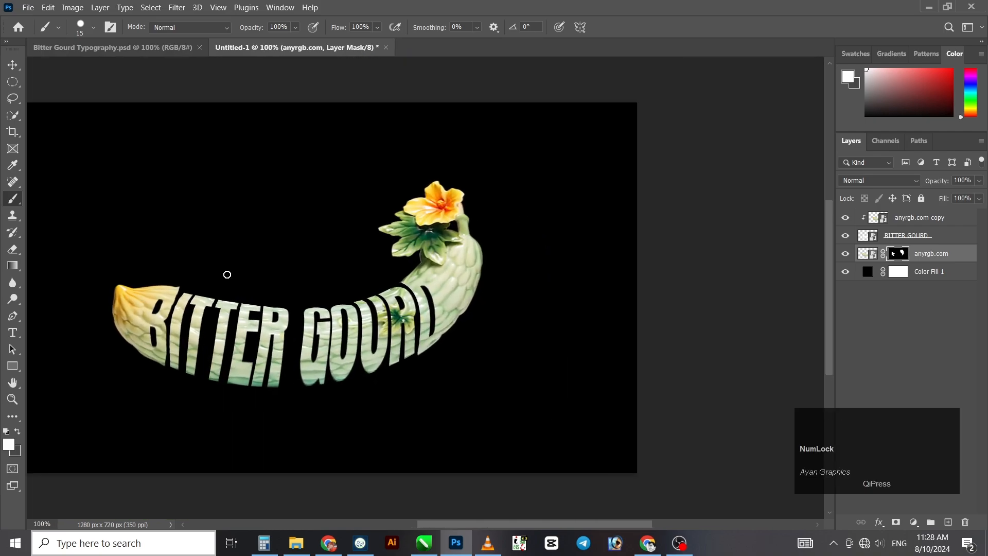
drag(215, 238, 327, 241)
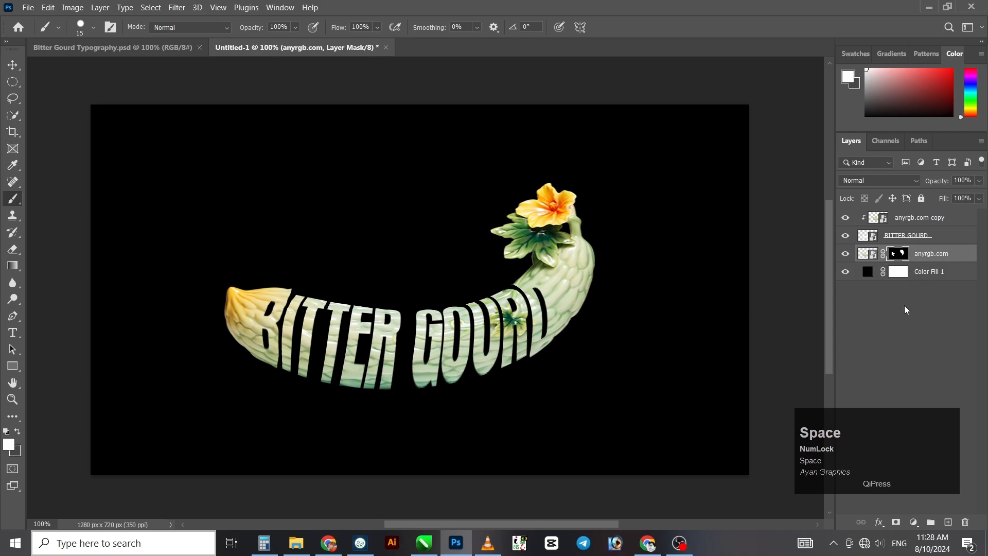
Create a new layer above the original gourd layer and set the foreground color to pale pink f4e1e1.
click(948, 521)
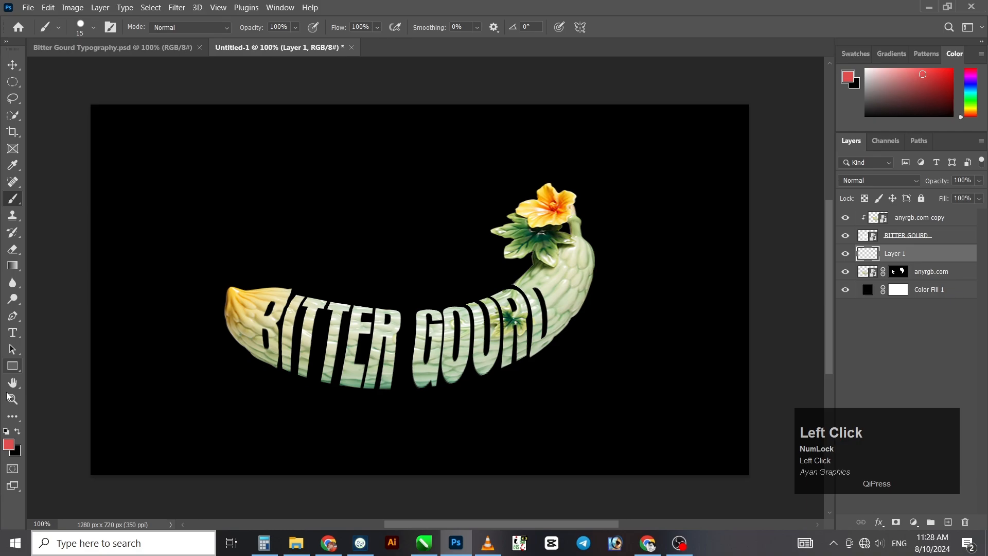
click(14, 447)
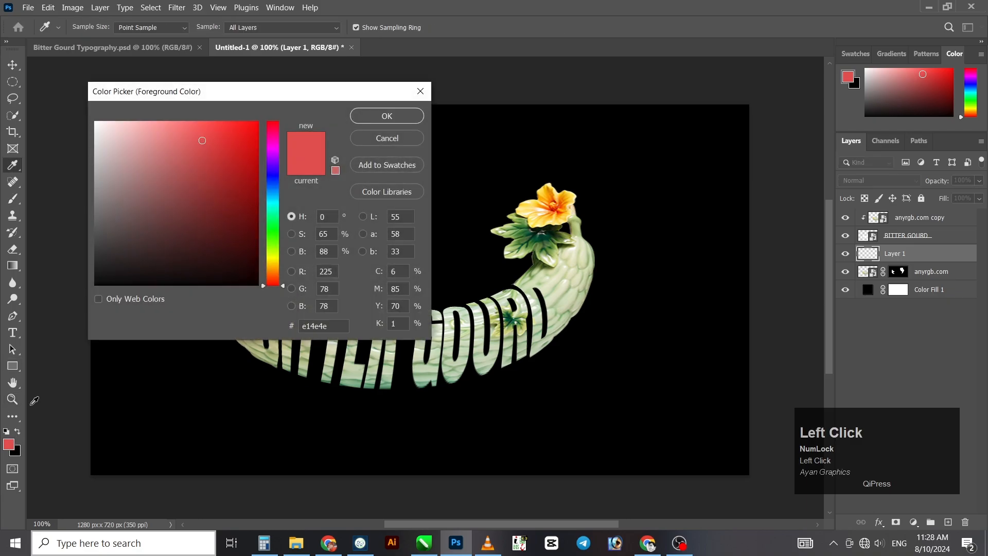
mouse_move(170, 166)
mouse_down()
mouse_move(127, 130)
mouse_move(107, 128)
mouse_up()
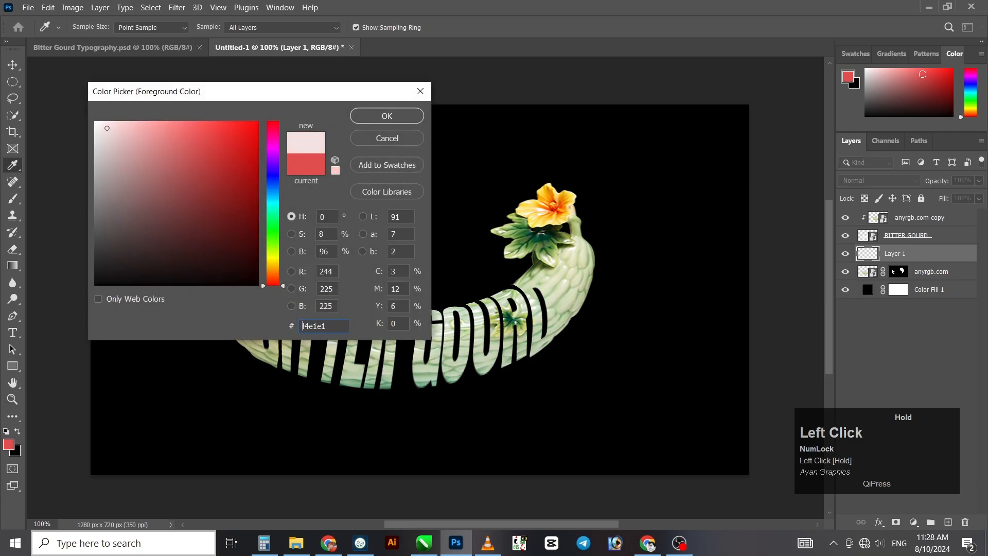
click(385, 116)
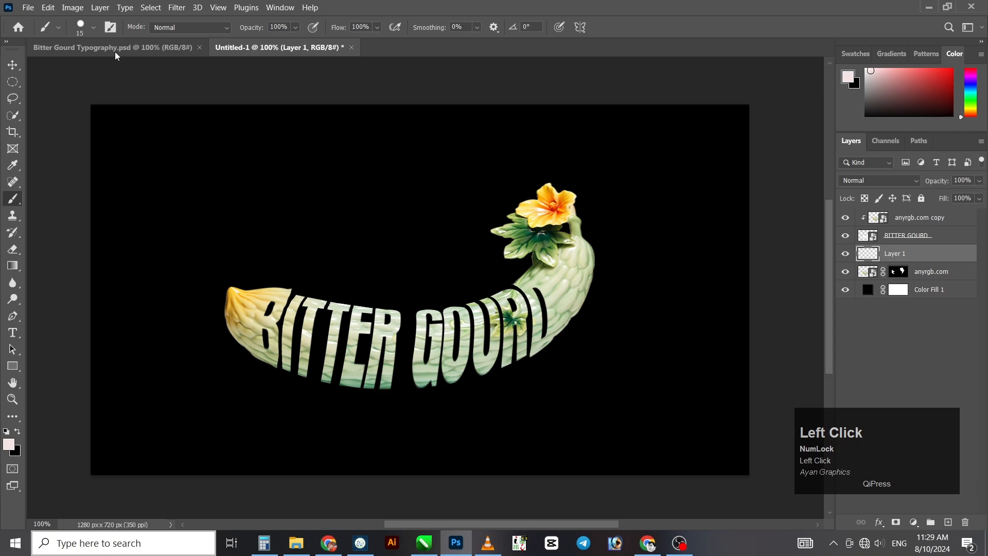
Paint a single soft glow above the word BITTER using a 400 px brush with 0% hardness and 30% opacity.
click(93, 27)
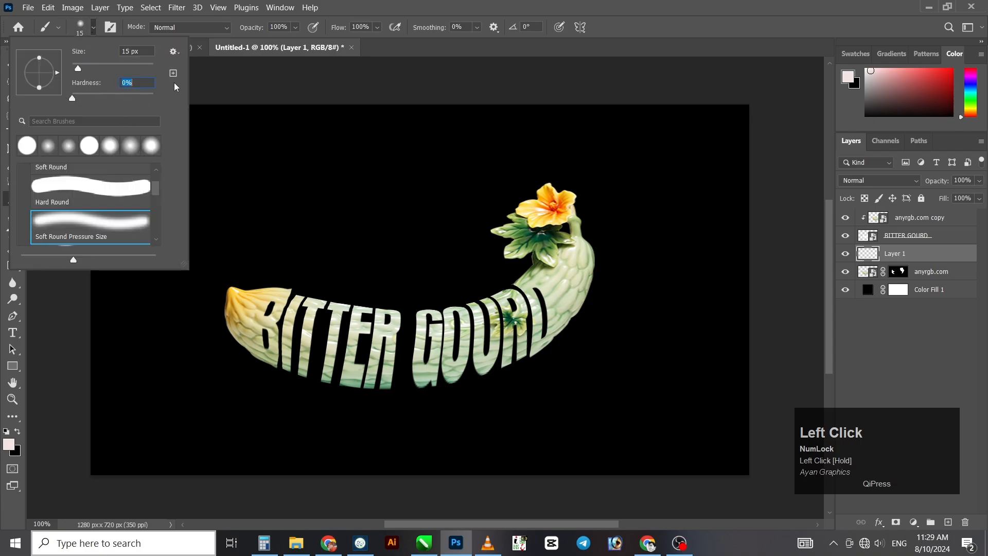
click(296, 28)
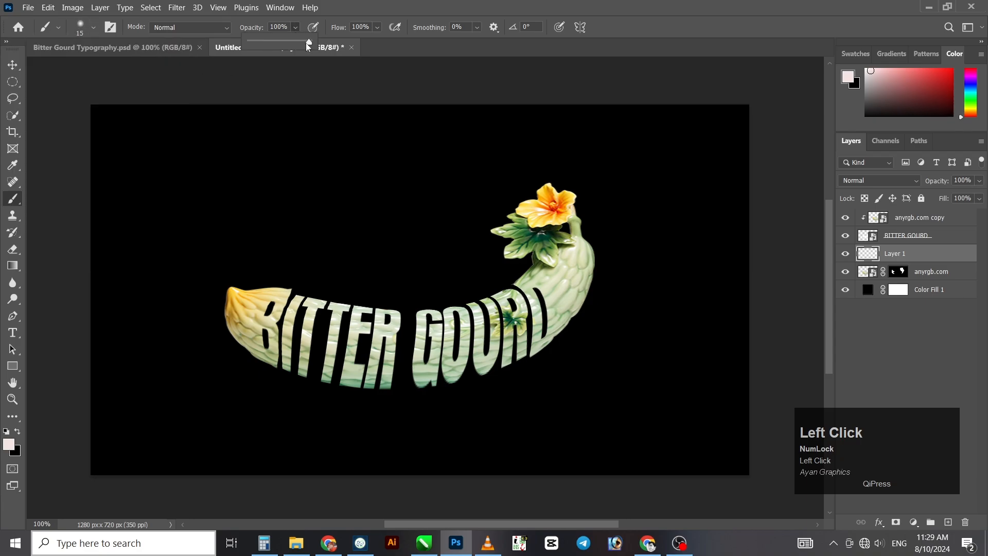
drag(306, 42, 268, 44)
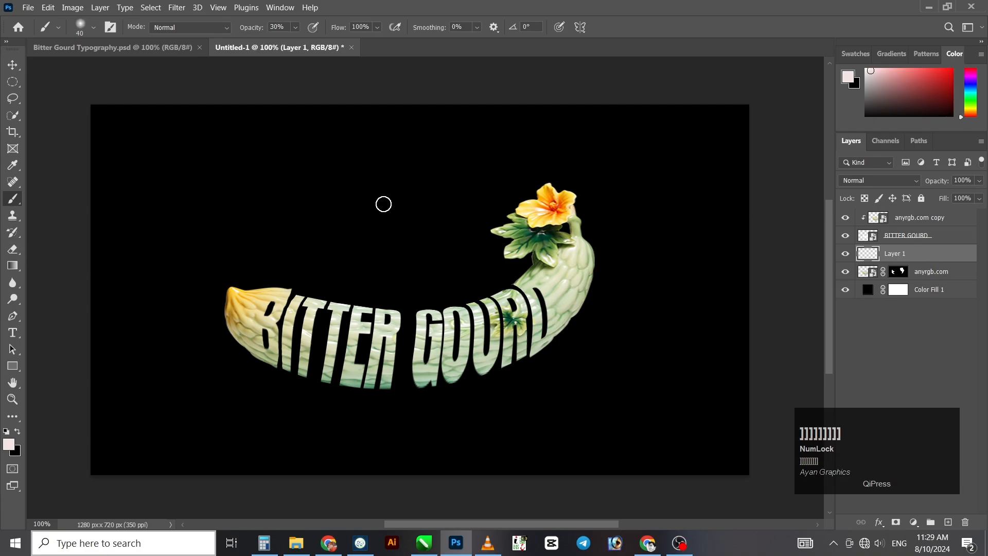
key(bracketright)
key(bracketright)
key(bracketright)
key(bracketright)
key(bracketright)
key(bracketright)
key(bracketright)
key(bracketright)
key(bracketright)
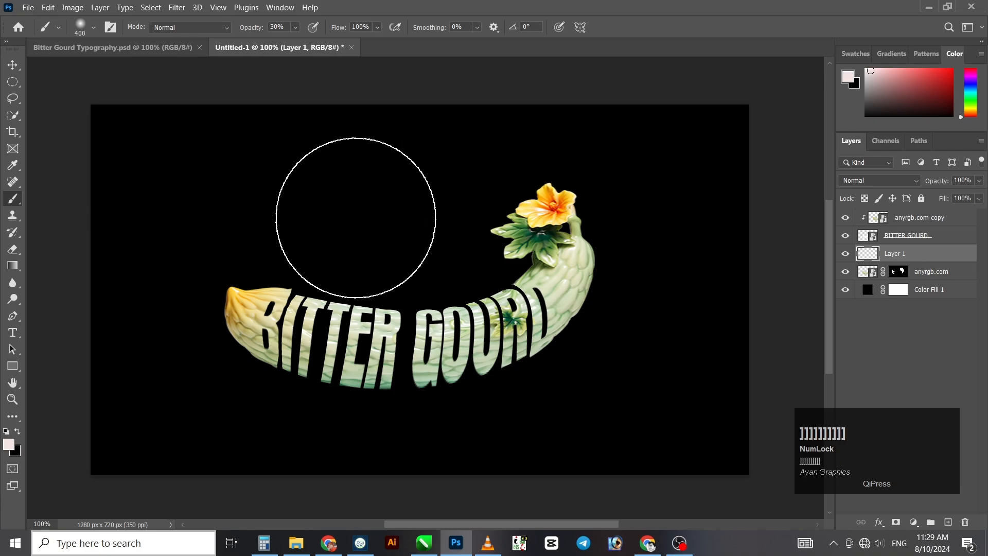
click(354, 213)
Transform the glow into a thin, flat ellipse at about 60.8% width and 7.2% height, centred just beneath the lettering.
click(13, 65)
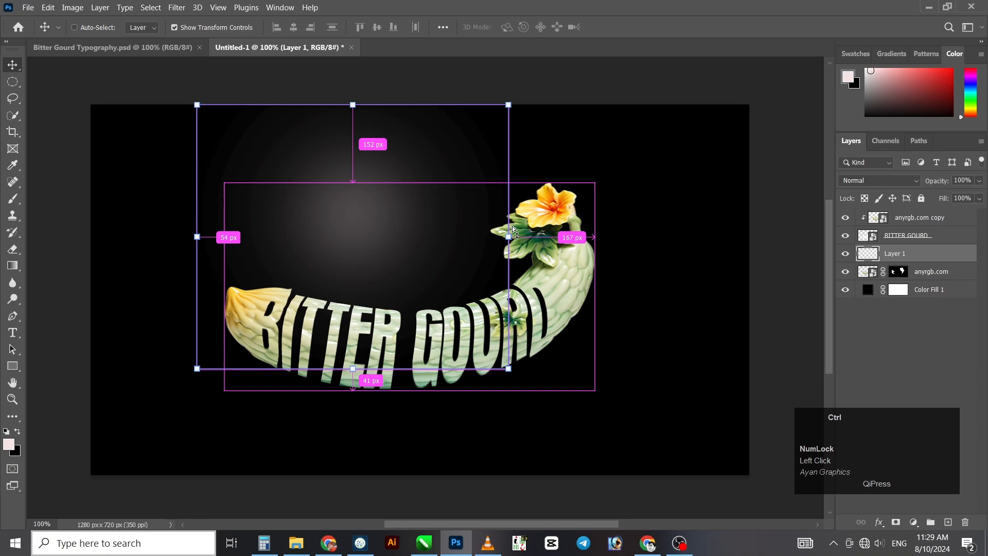
key(ctrl+t)
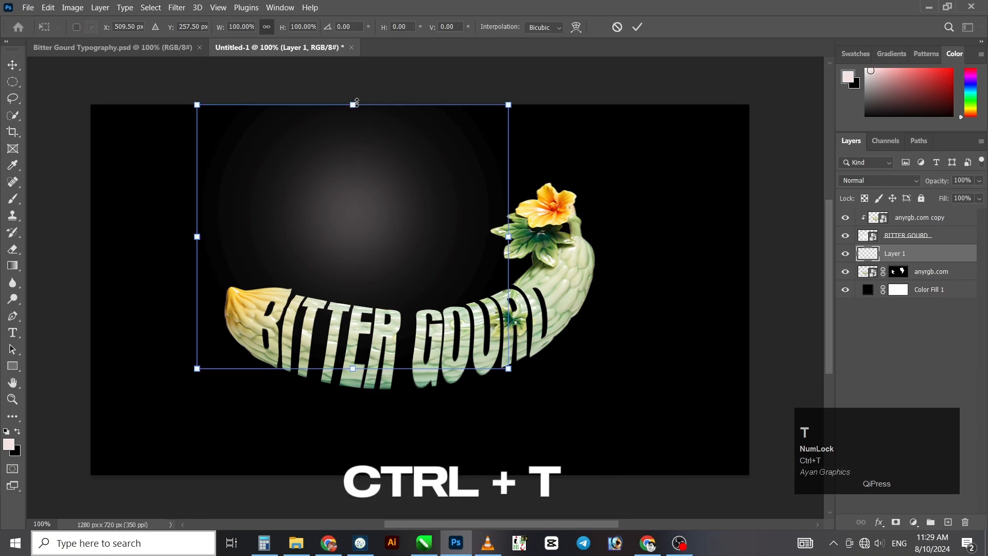
drag(352, 104, 344, 174)
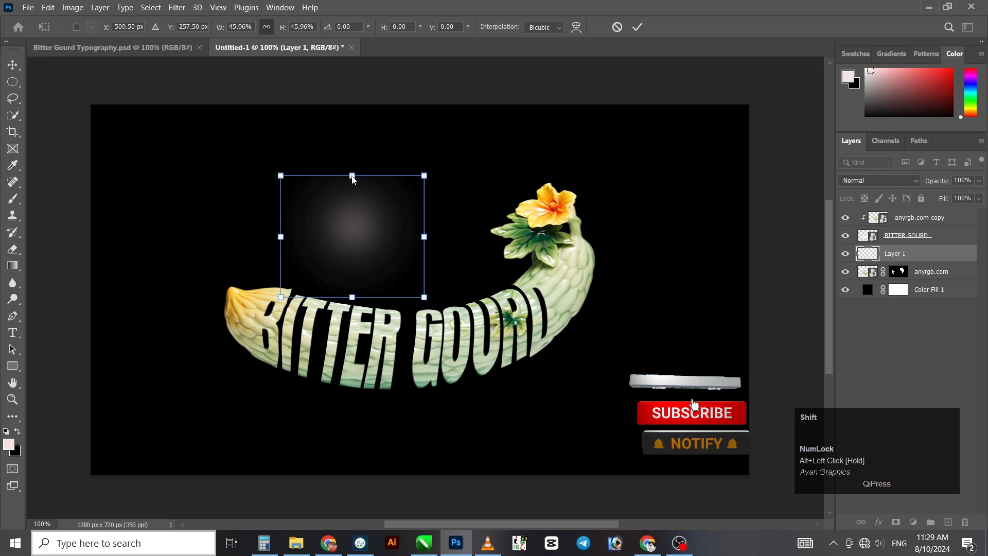
drag(350, 188, 350, 187)
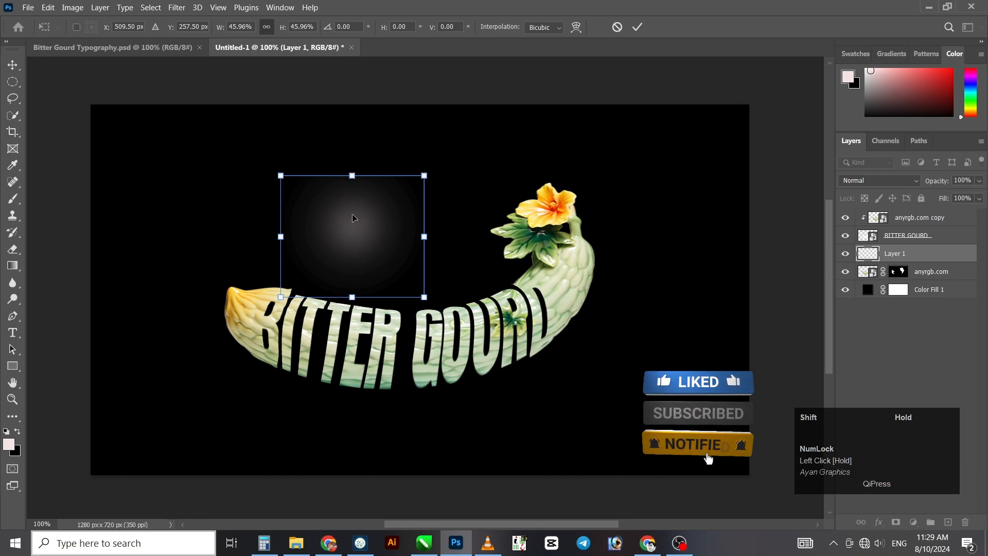
drag(352, 297, 458, 252)
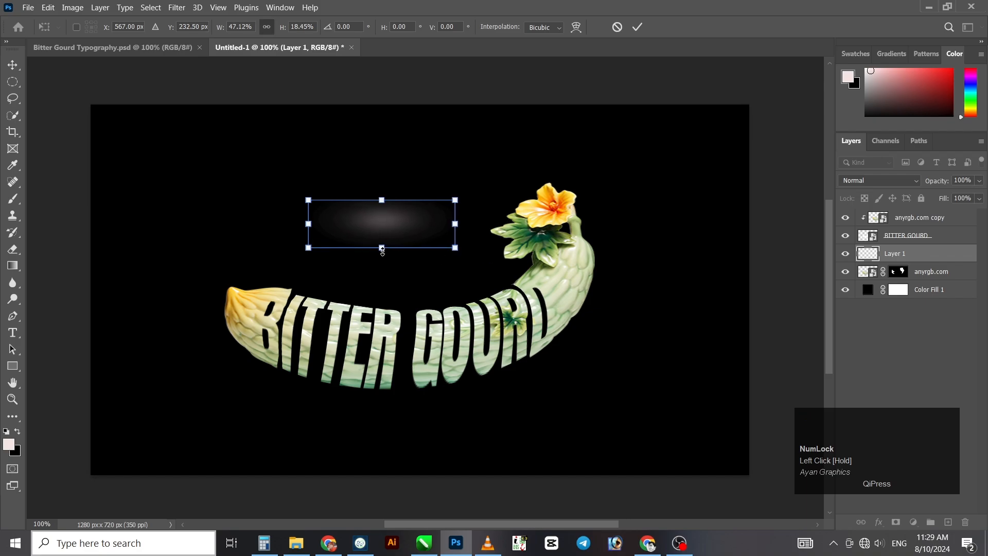
drag(381, 251, 545, 411)
drag(448, 414, 419, 415)
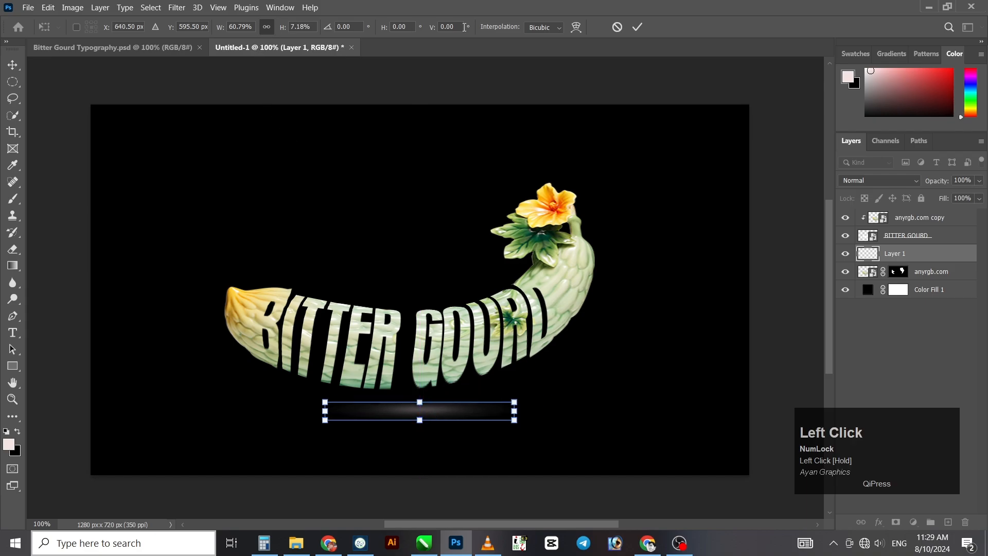
click(636, 28)
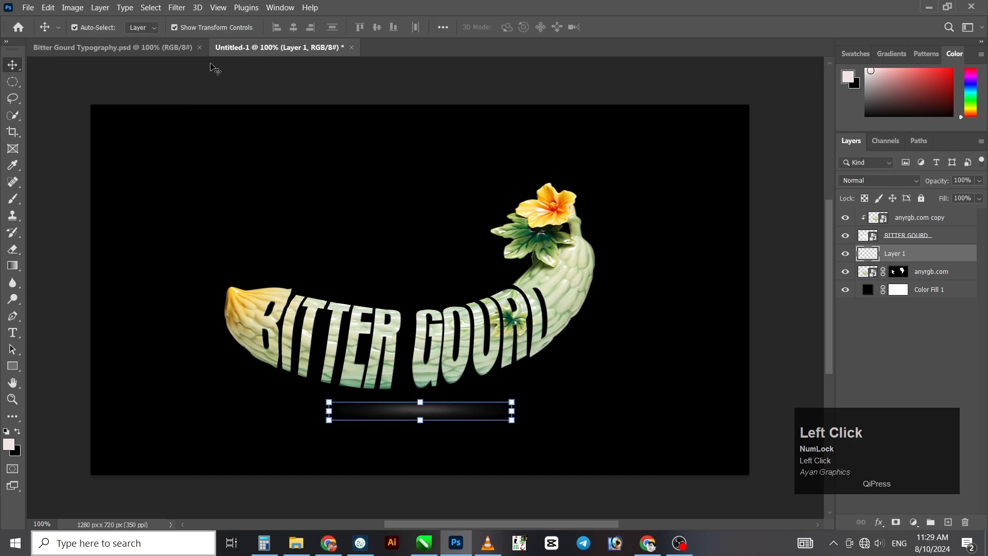
Apply a Gaussian Blur with a 3.1 pixel radius to the flattened glow and deselect its layer.
click(177, 8)
mouse_move(189, 164)
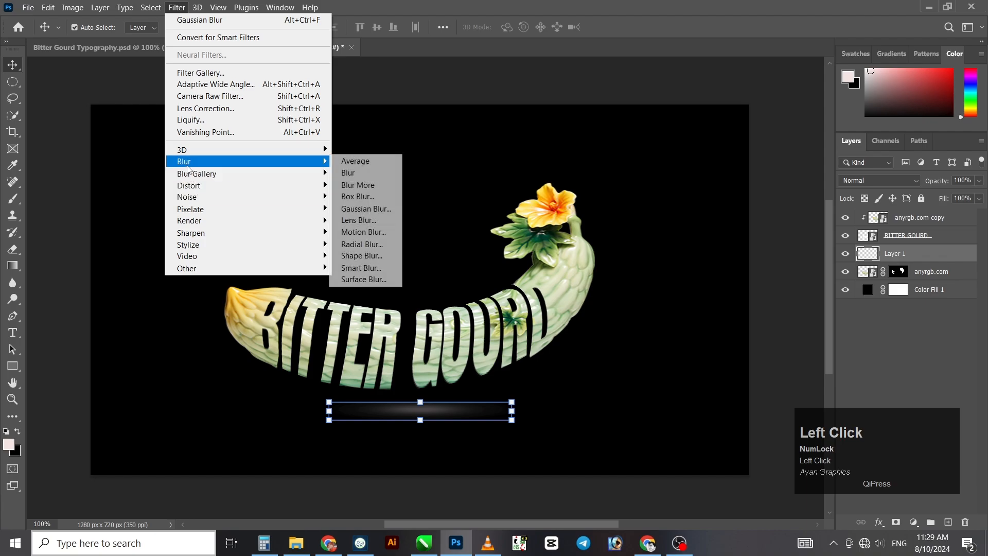
click(360, 211)
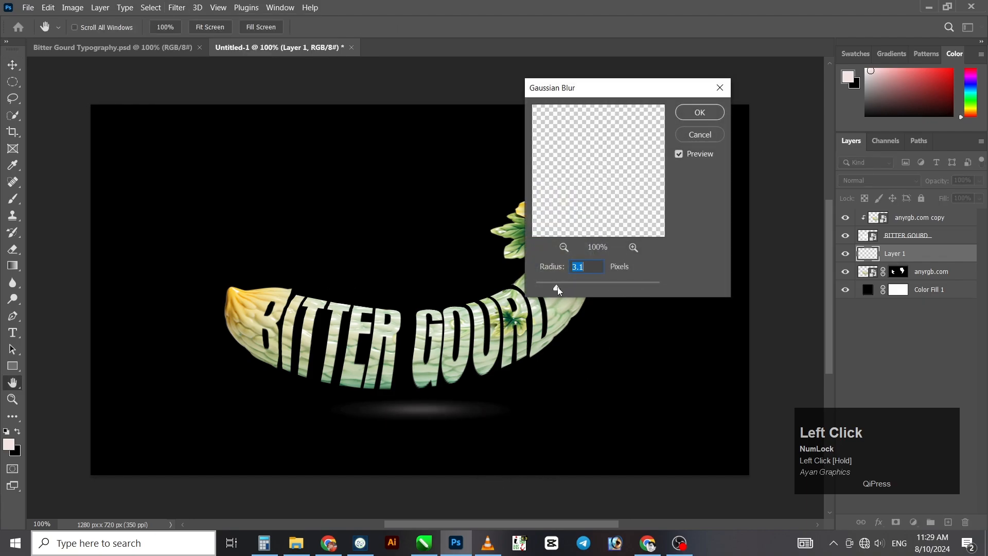
click(699, 113)
click(874, 342)
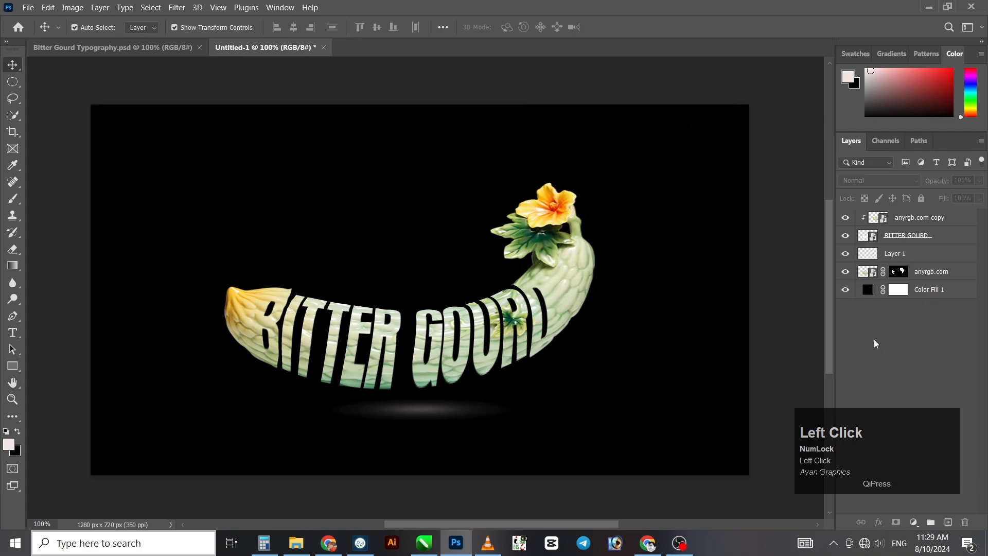
Select the gourd, text and glow layers together and move them straight up about 42 px on the canvas.
drag(901, 435, 935, 444)
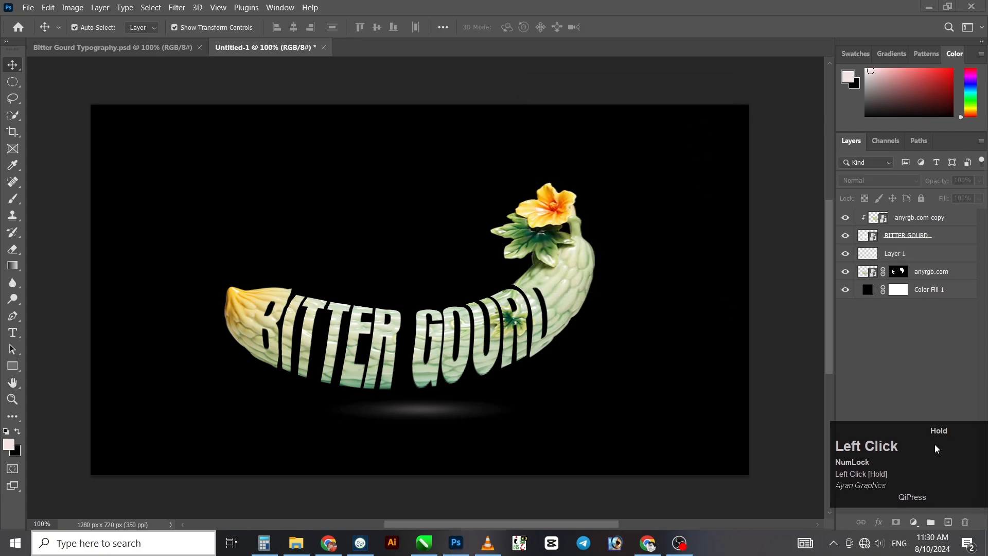
click(863, 348)
mouse_move(751, 126)
mouse_down()
mouse_move(561, 340)
mouse_move(258, 453)
mouse_move(216, 452)
mouse_up()
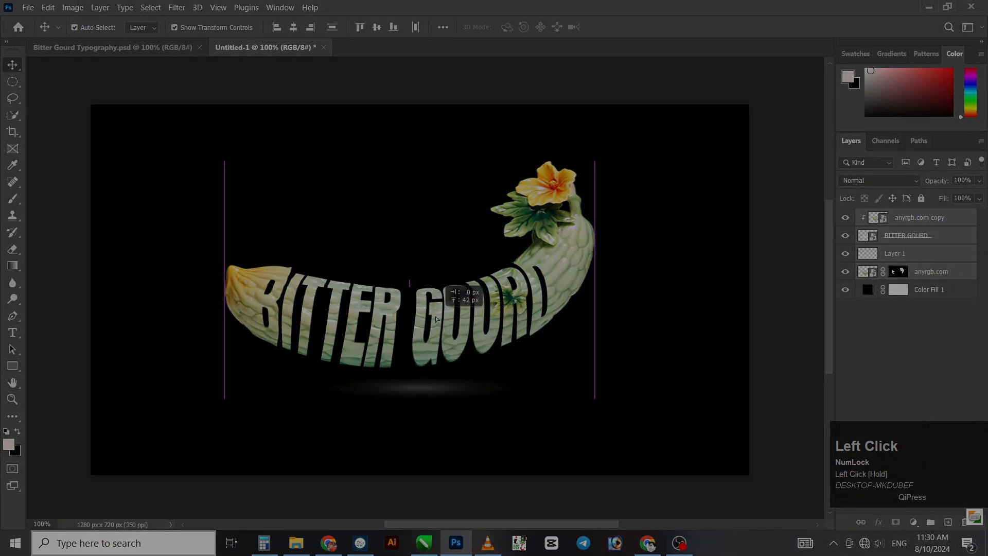